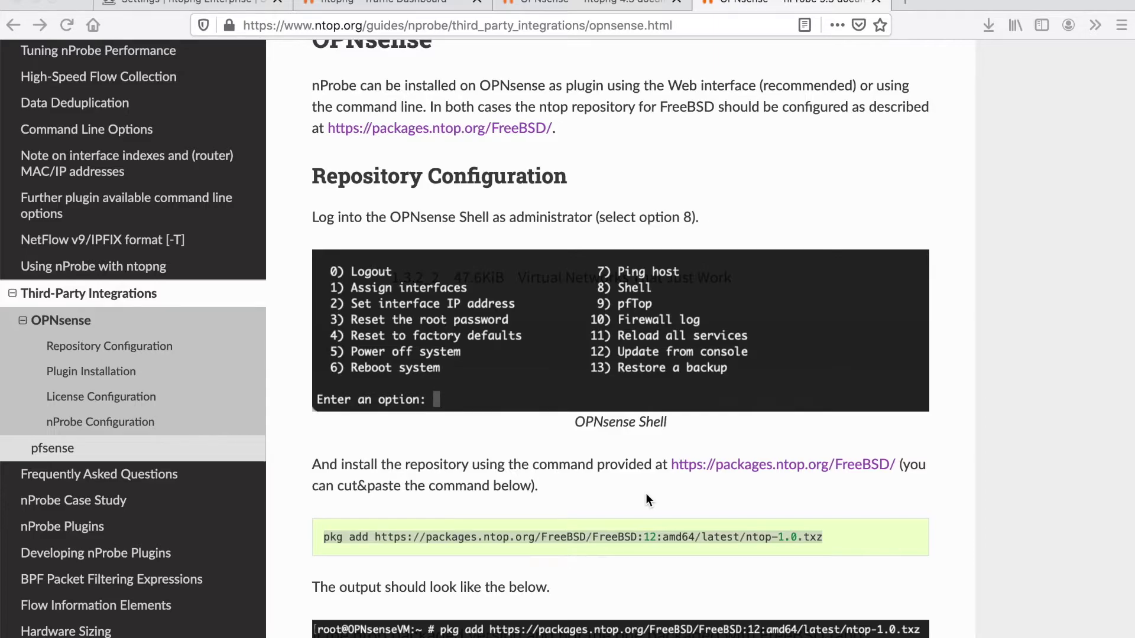
Select the FreeBSD repository 'pkg add' command under Repository Configuration in the nProbe guide
scroll(646, 499, up, 2)
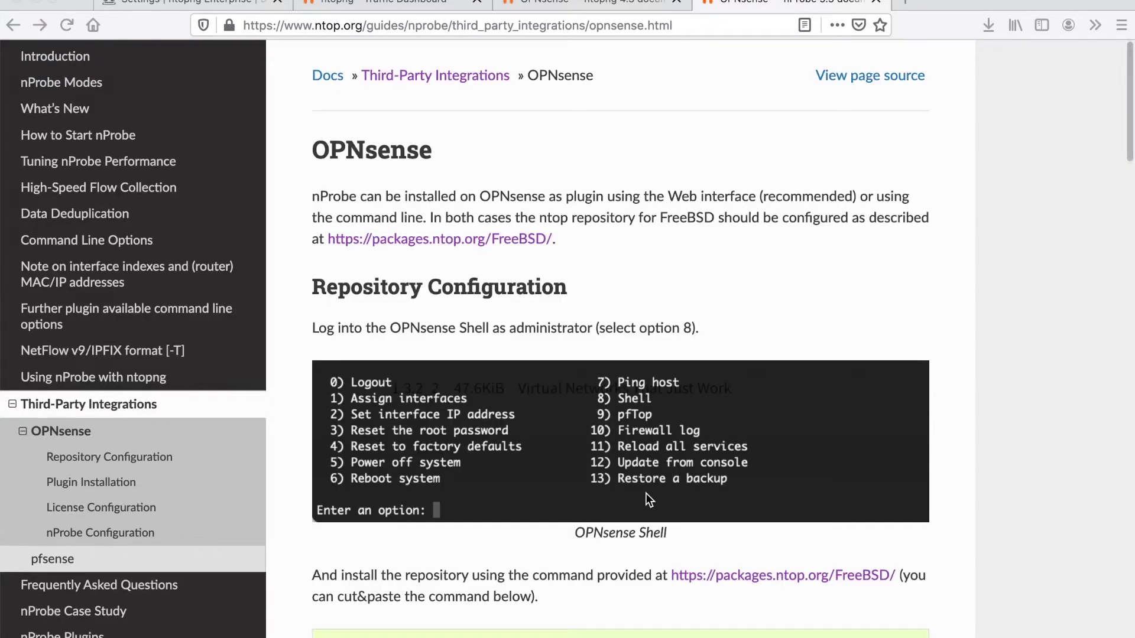
scroll(141, 300, up, 5)
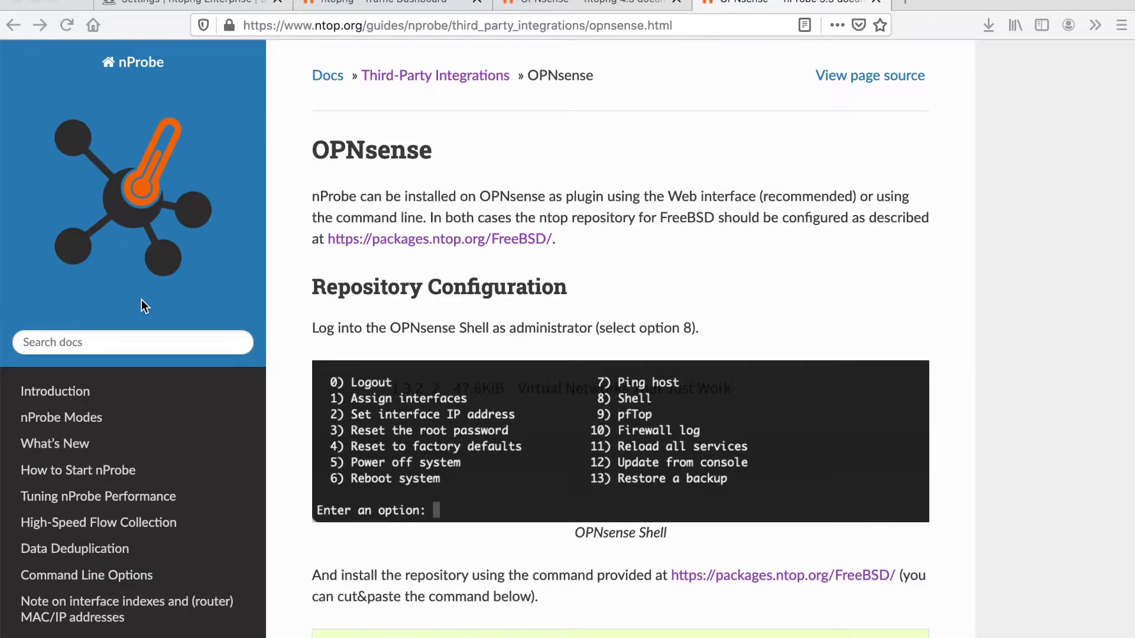
scroll(141, 300, down, 4)
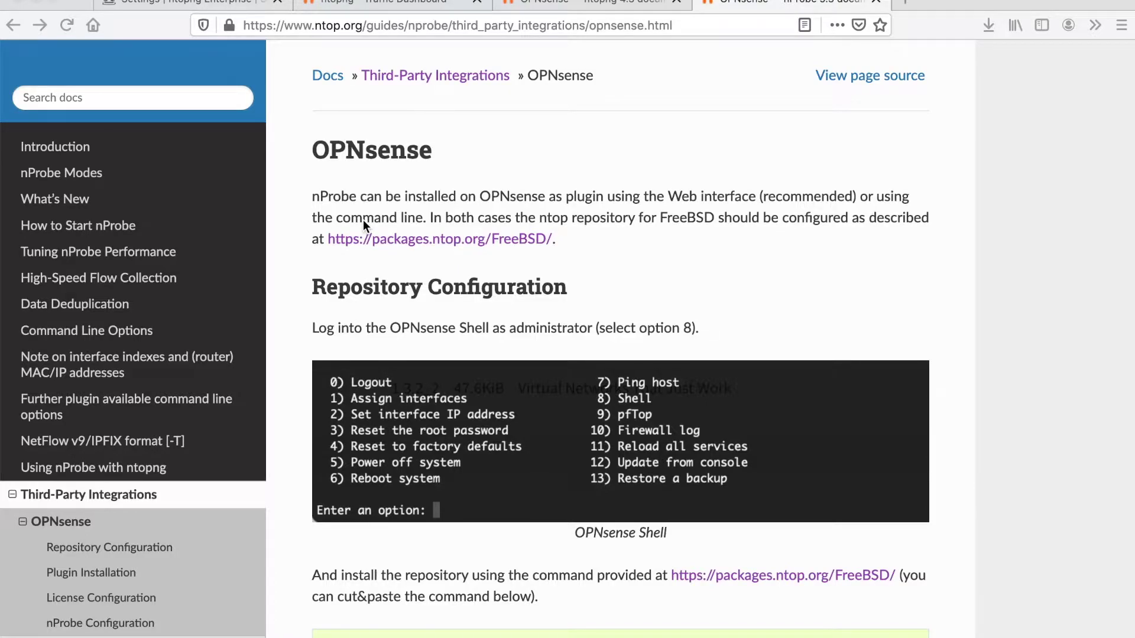
scroll(363, 220, down, 3)
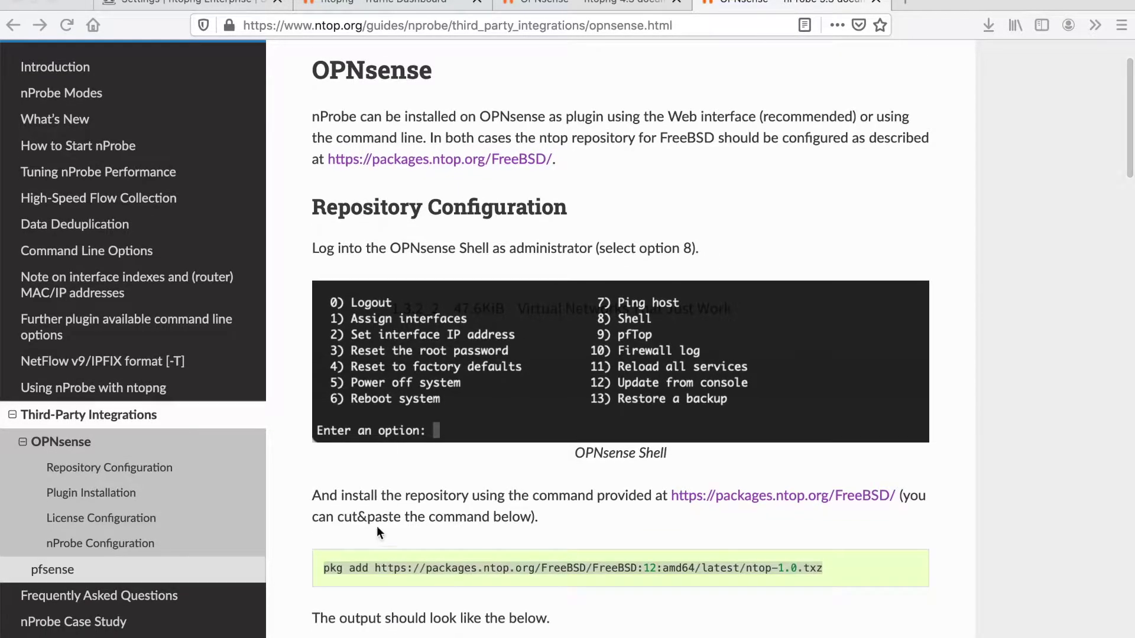
triple_click(353, 555)
key(super+c)
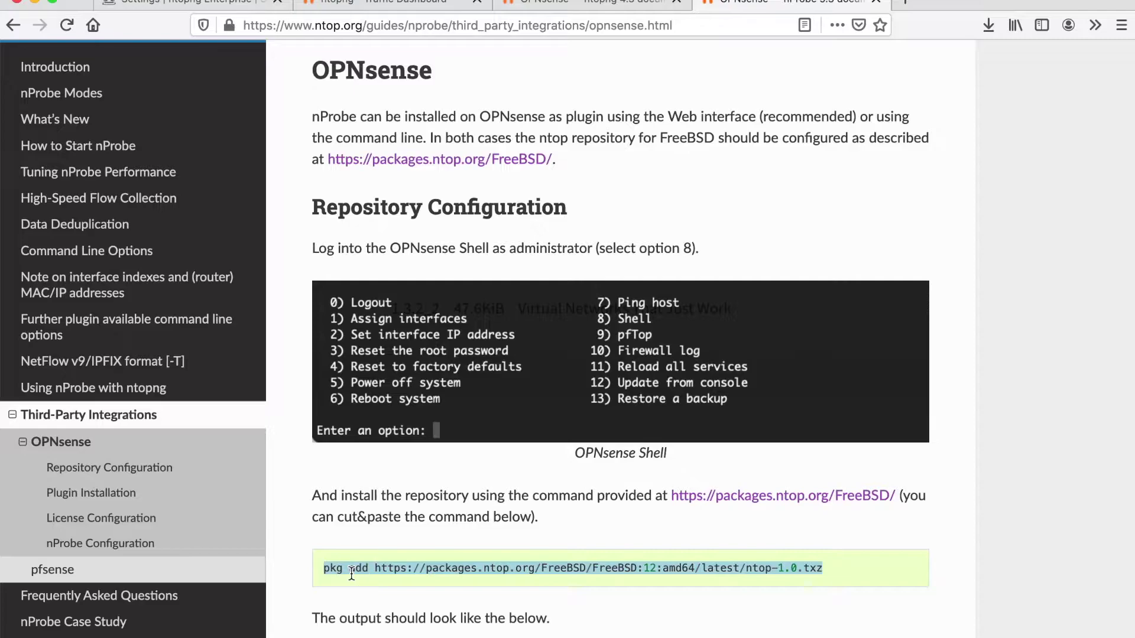
mouse_move(746, 631)
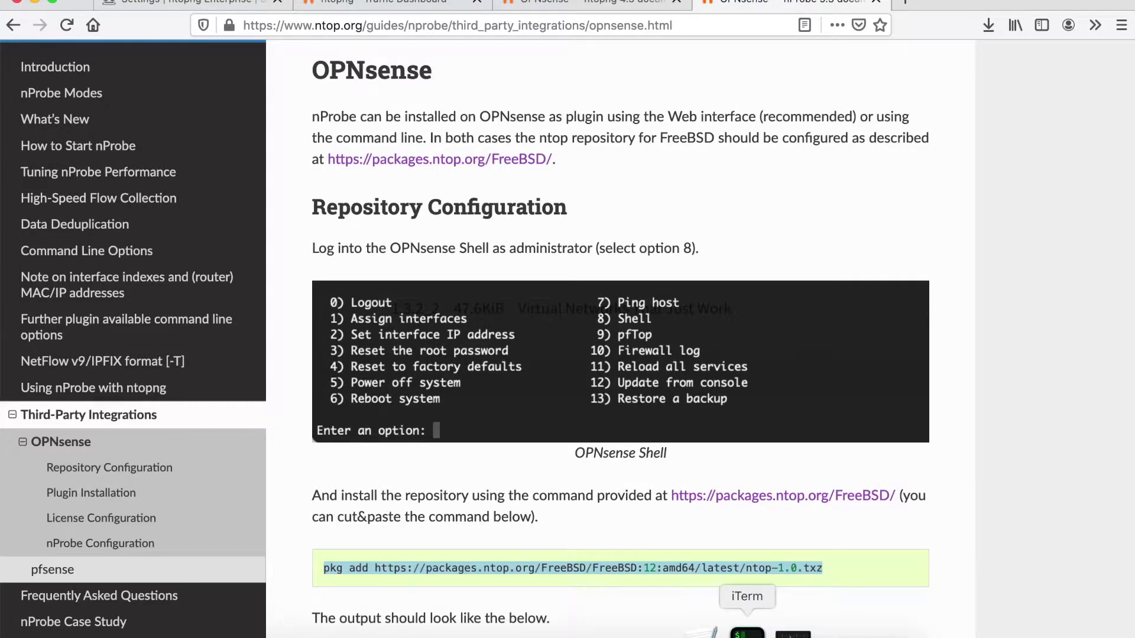
SSH into 192.168.2.147 as root and choose option 8 for the shell
click(747, 631)
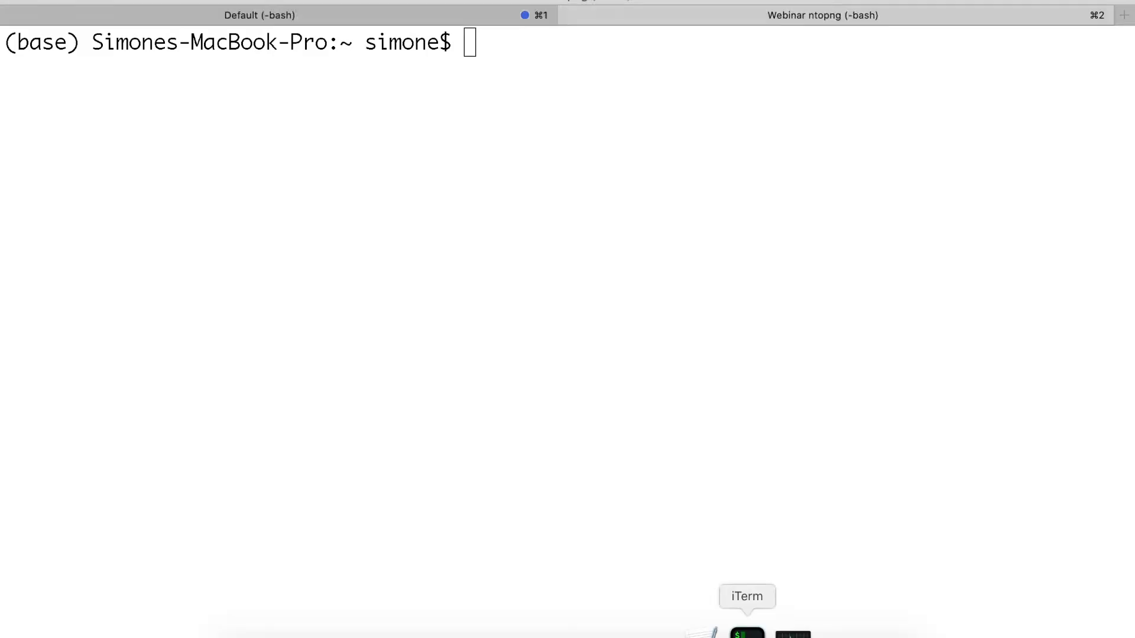
text(ssh root@192.168.2.147)
key(Return)
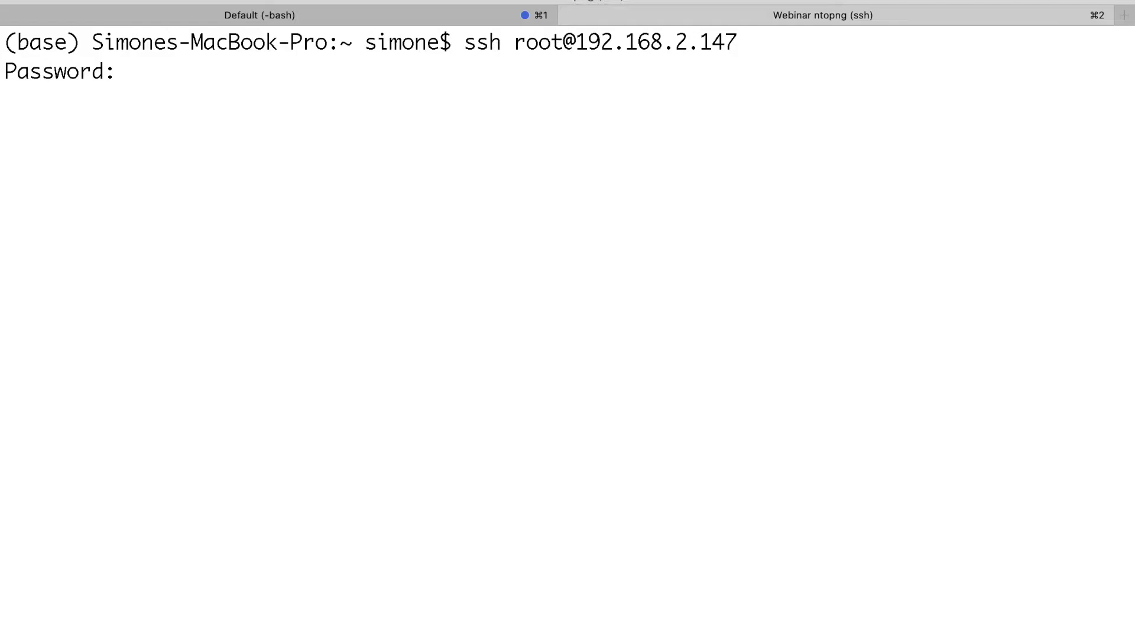
key(Return)
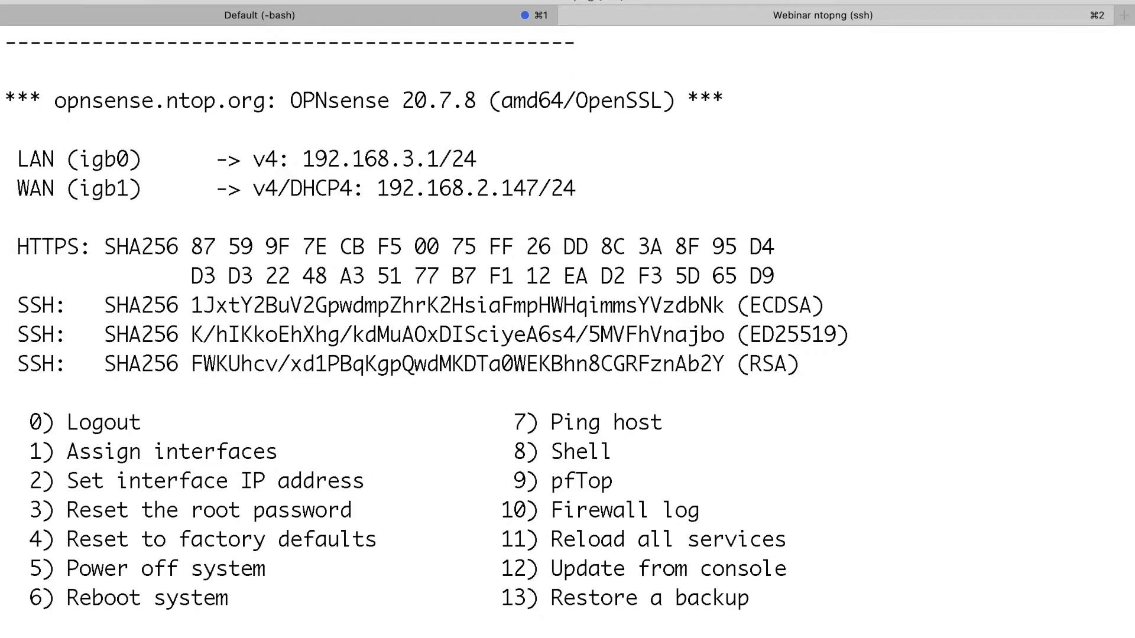
text(8)
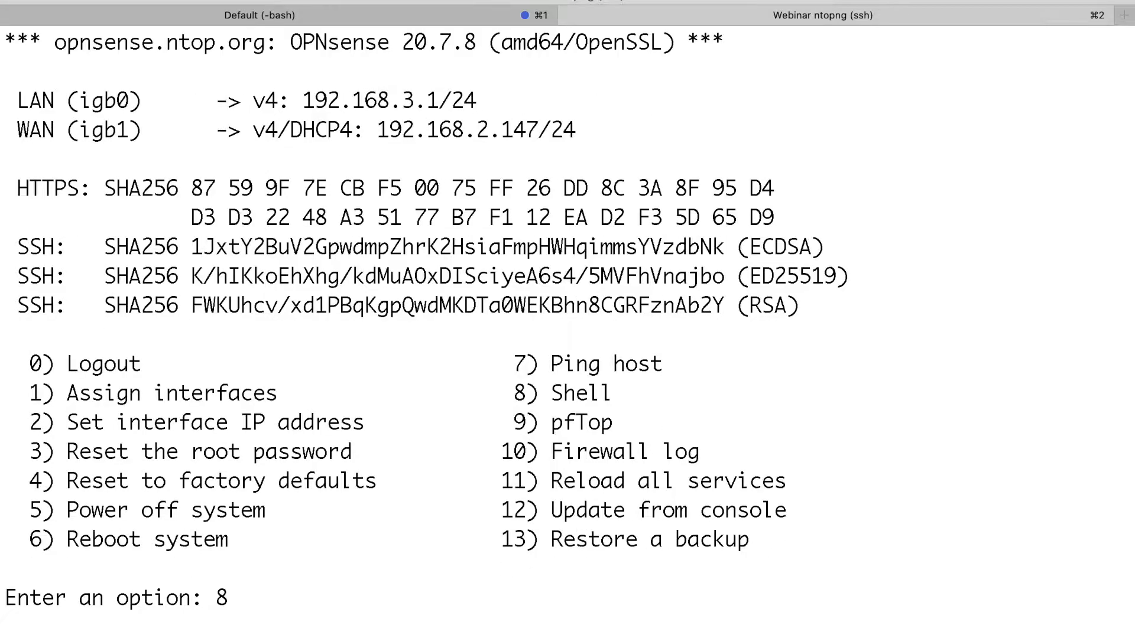
key(Return)
Run the pasted ntop repository 'pkg add' command, then clear the terminal
key(super+v)
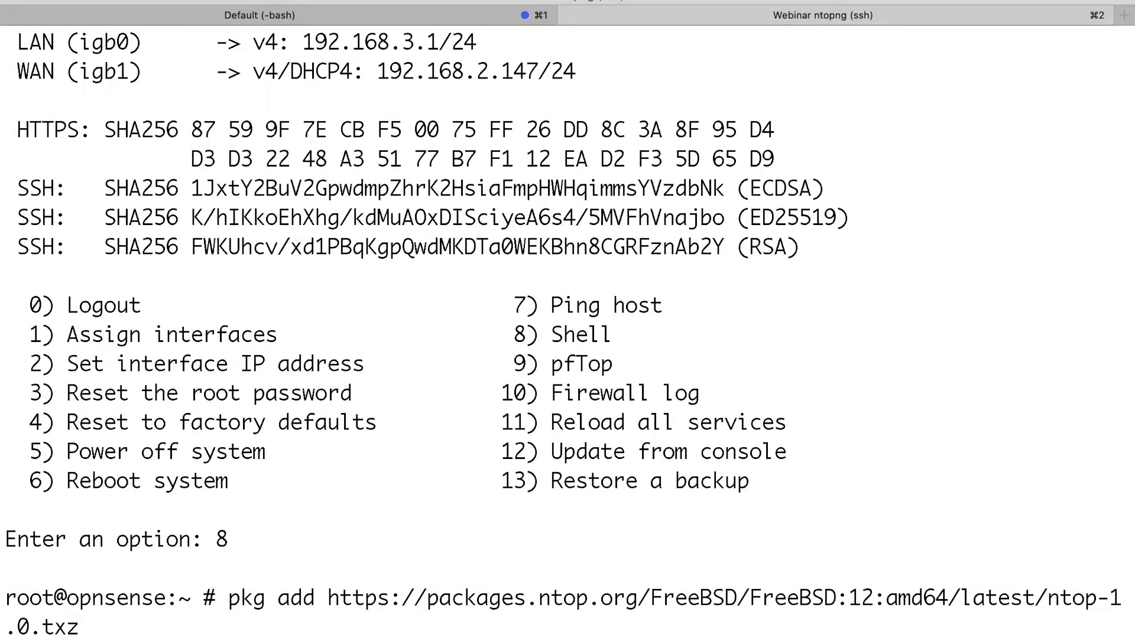
key(Return)
key(super+k)
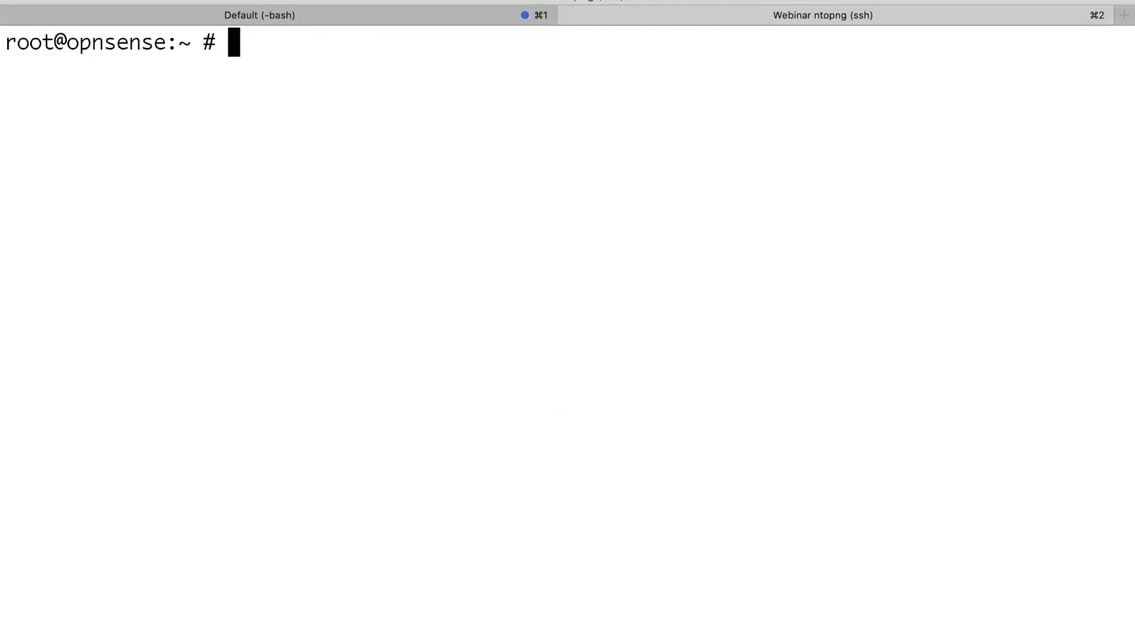
key(super+Tab)
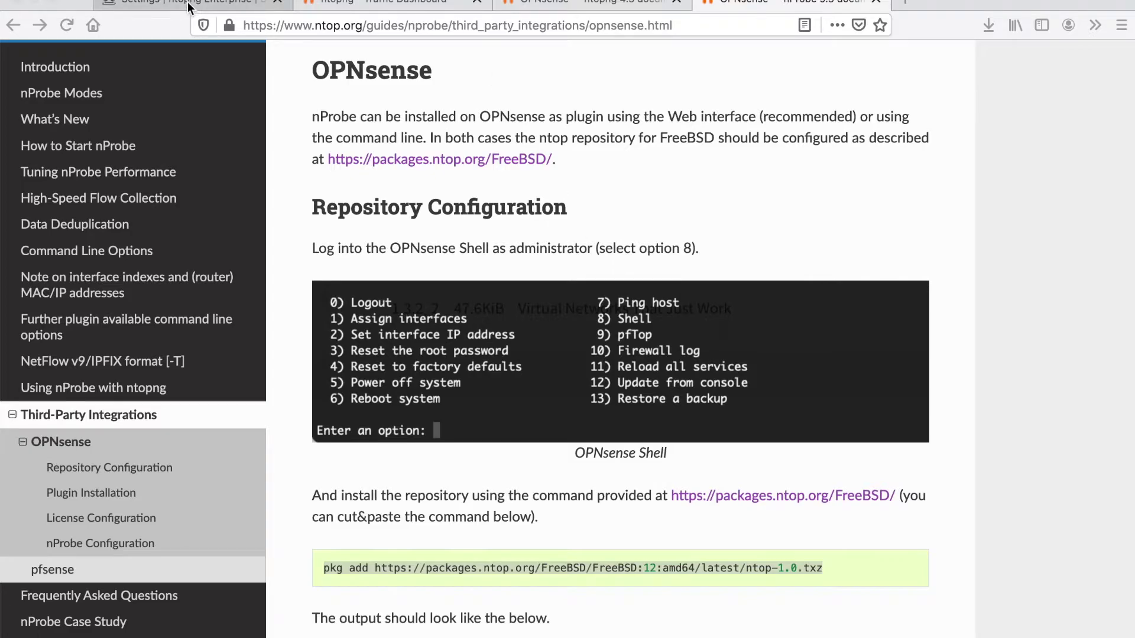
Go to System > Firmware > Plugins in OPNsense and check for updates
click(191, 7)
click(314, 30)
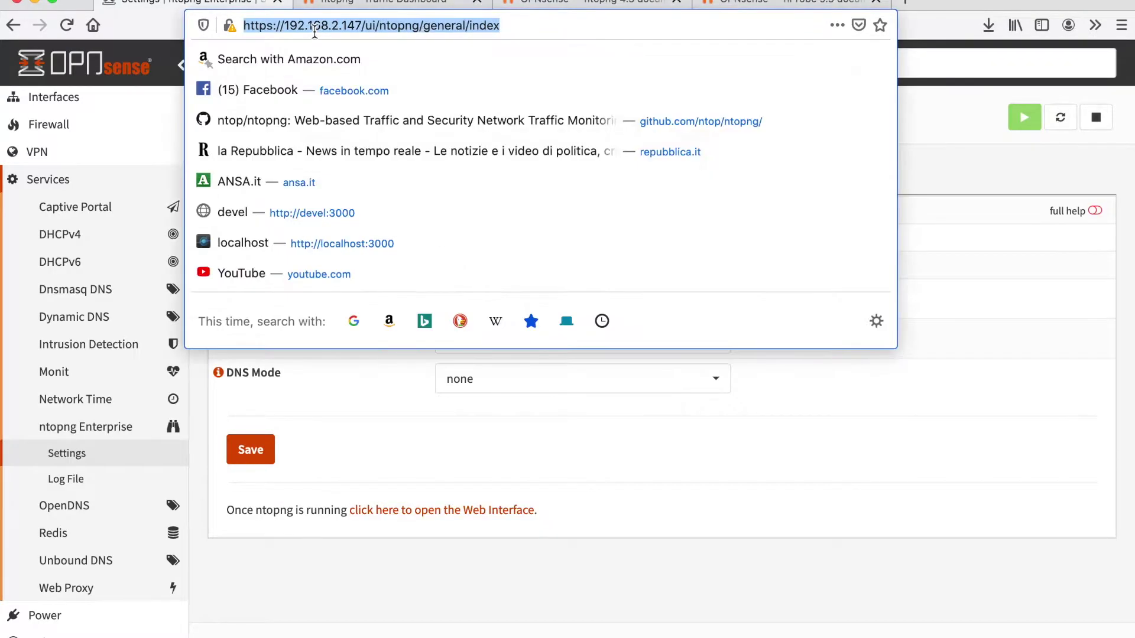
click(81, 111)
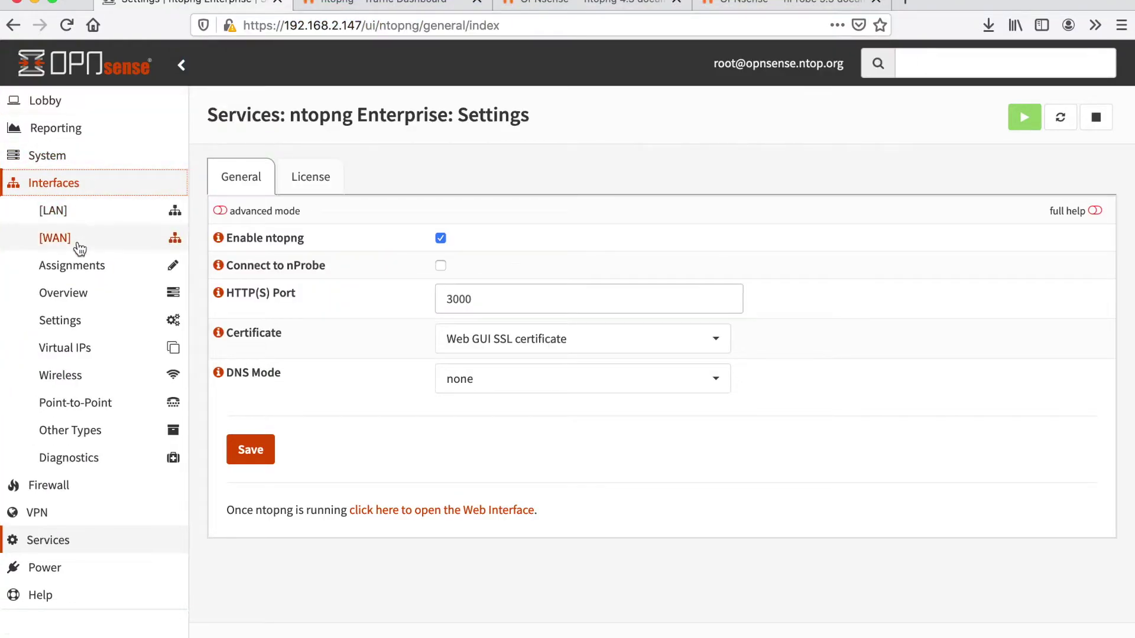
click(65, 155)
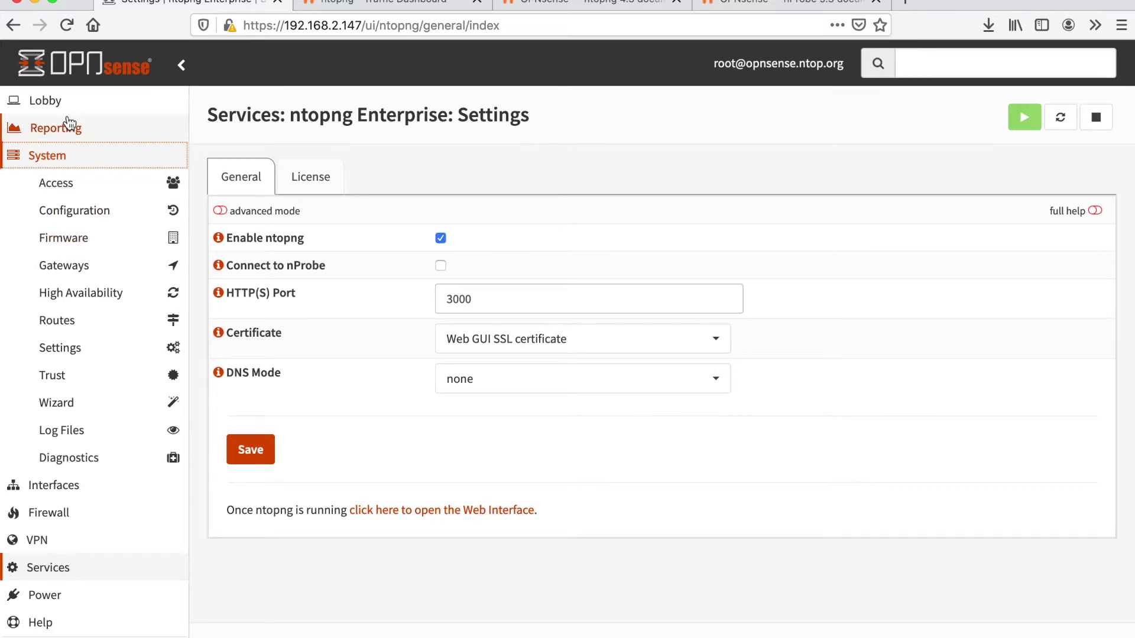
click(56, 241)
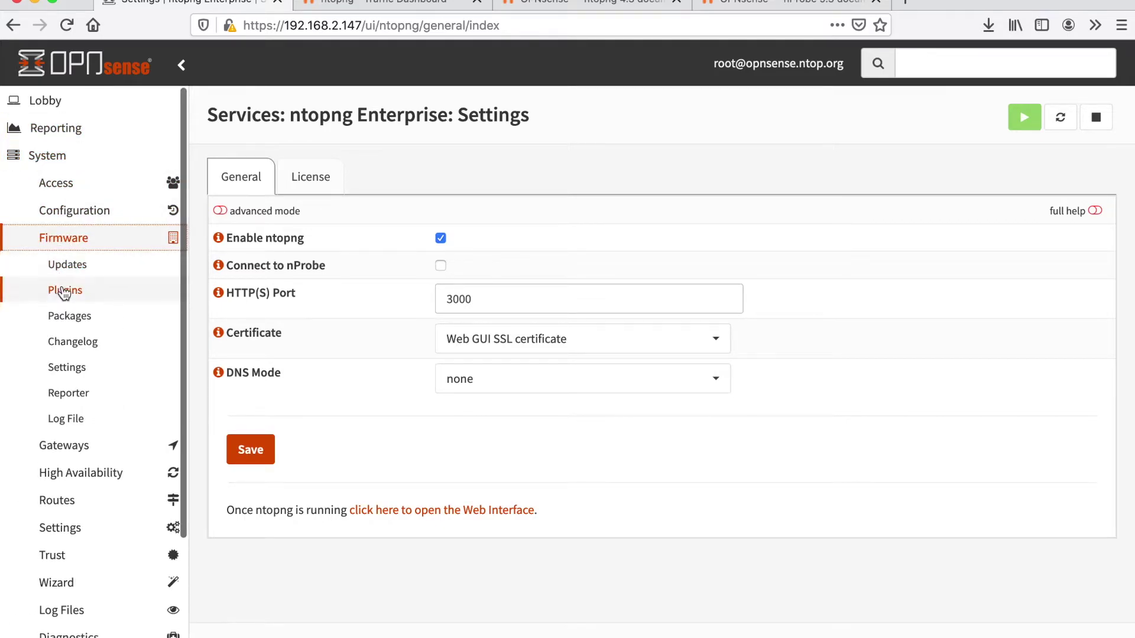
click(61, 290)
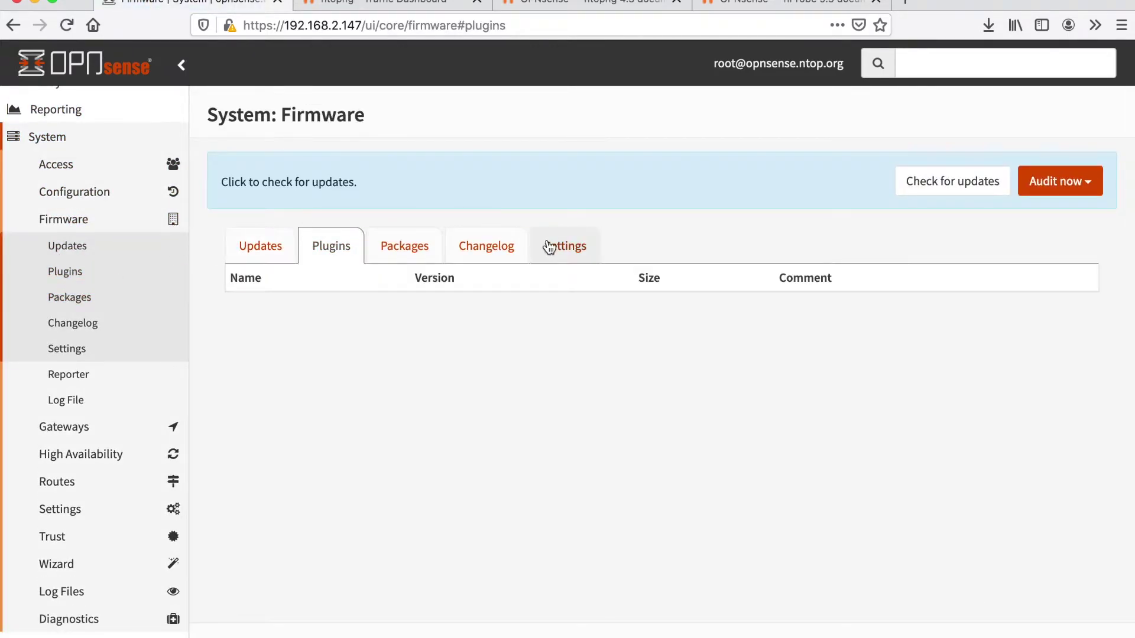
click(924, 181)
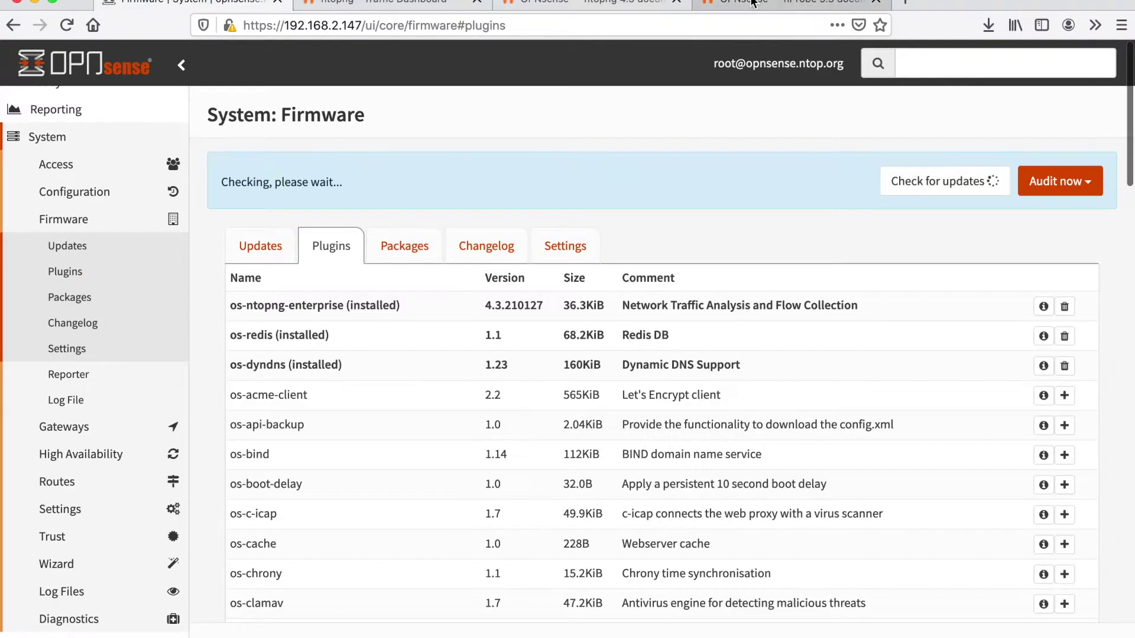
Check the nProbe guide, then scroll the plugin list to os-nprobe and start installing it
click(767, 5)
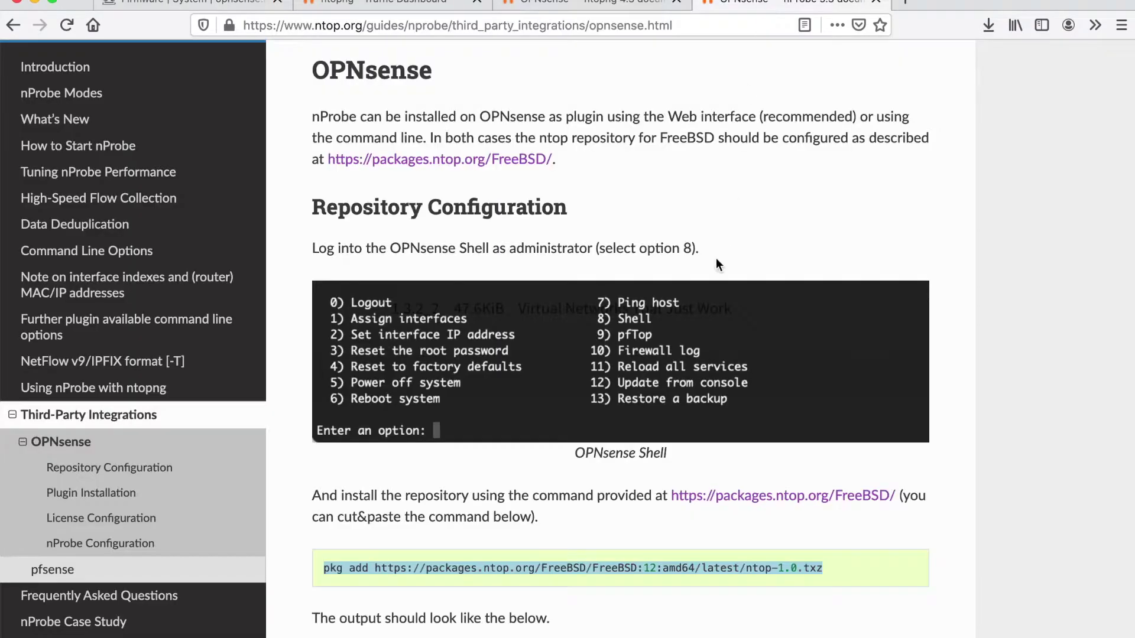
scroll(702, 307, down, 5)
scroll(702, 308, down, 5)
scroll(703, 308, down, 2)
scroll(703, 307, down, 5)
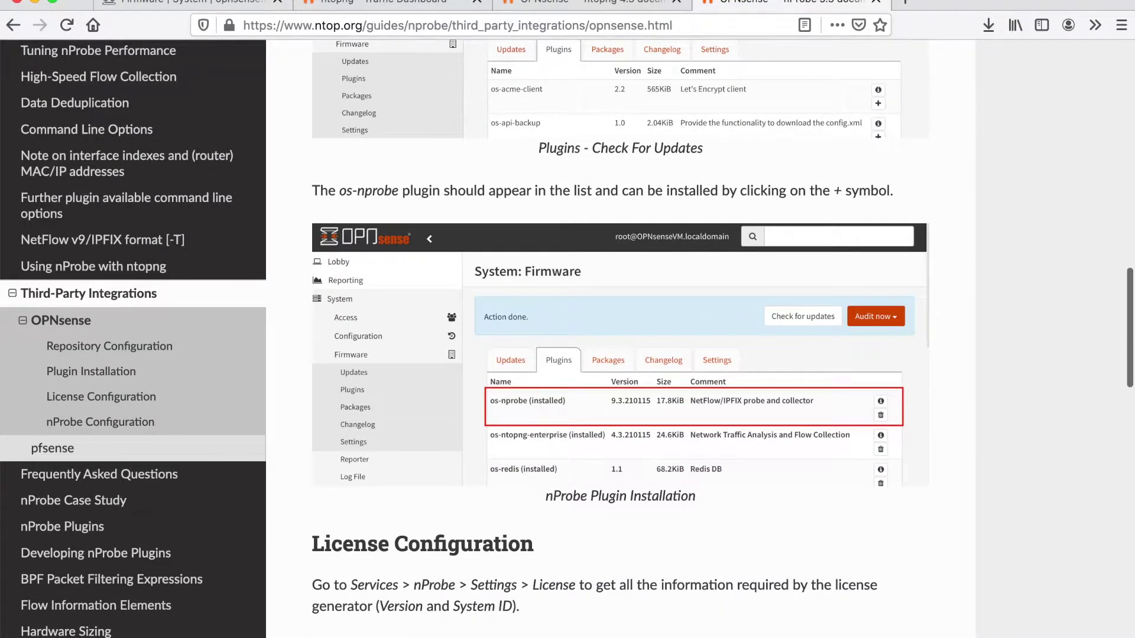
click(212, 7)
scroll(418, 344, down, 10)
scroll(418, 344, down, 3)
scroll(418, 344, down, 3)
scroll(418, 344, down, 3)
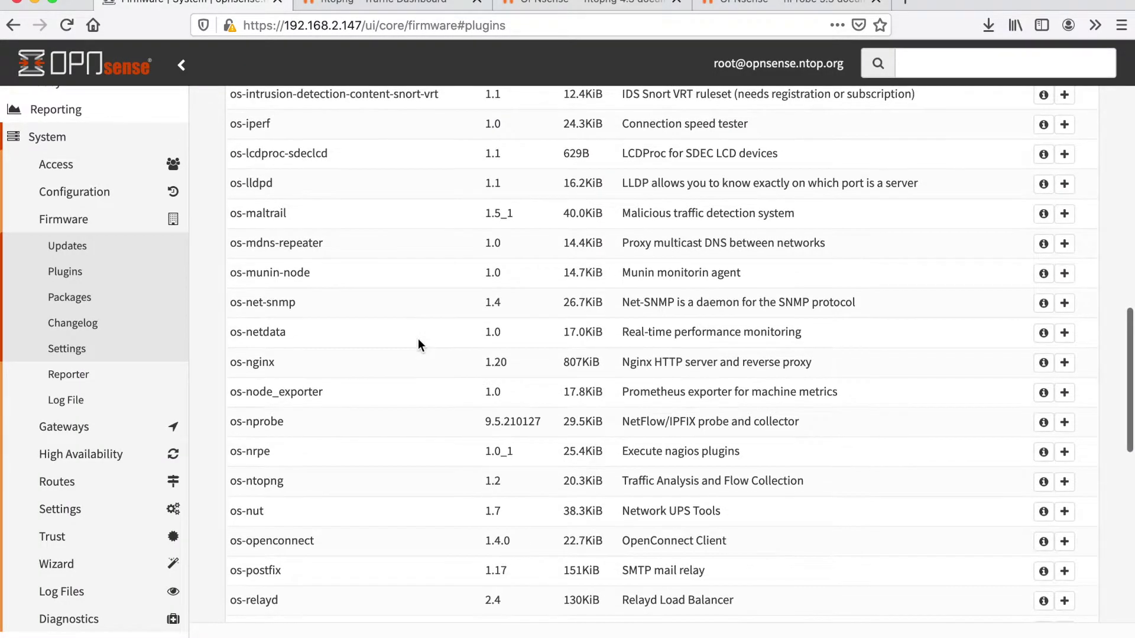
click(1064, 422)
Confirm the third-party os-nprobe 9.5.210127 install and follow the log until all packages finish
click(748, 238)
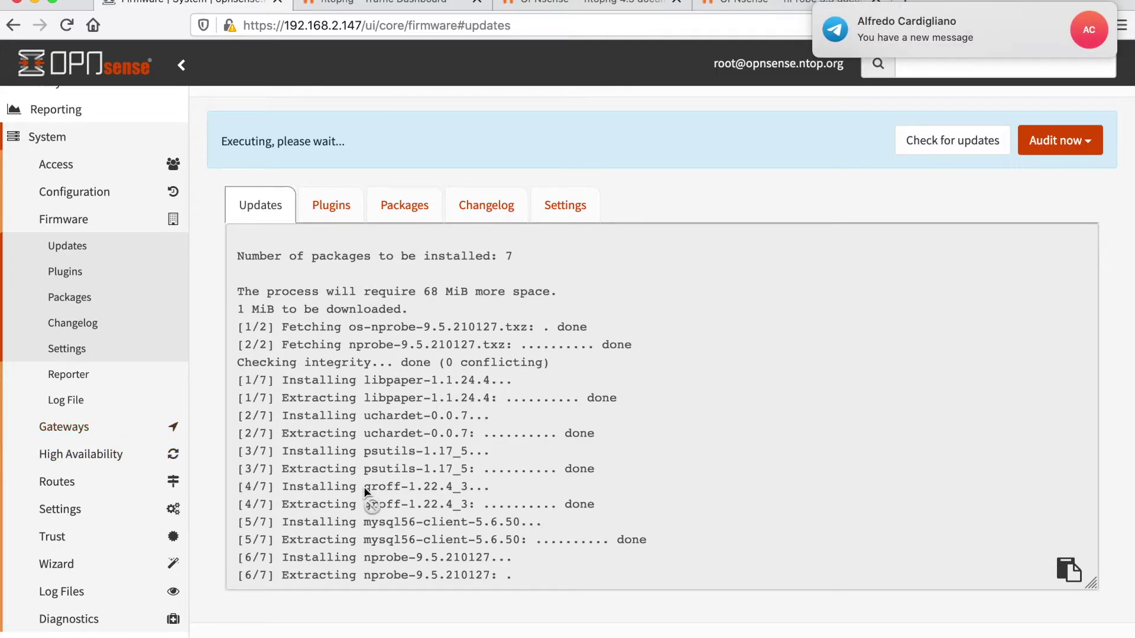
scroll(136, 426, down, 3)
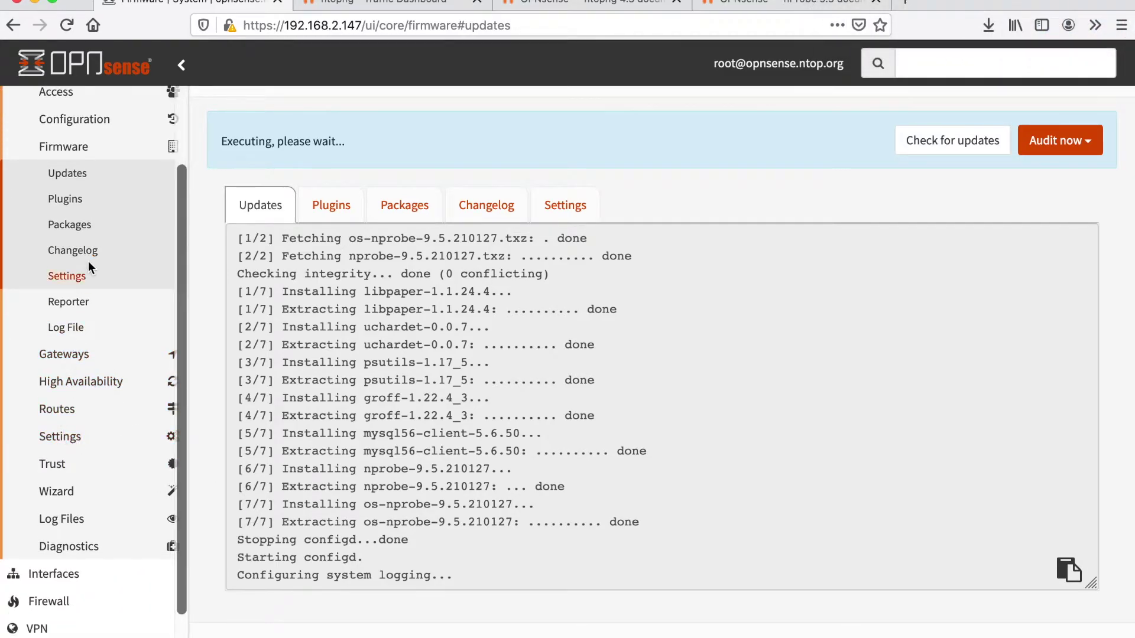
scroll(88, 261, up, 4)
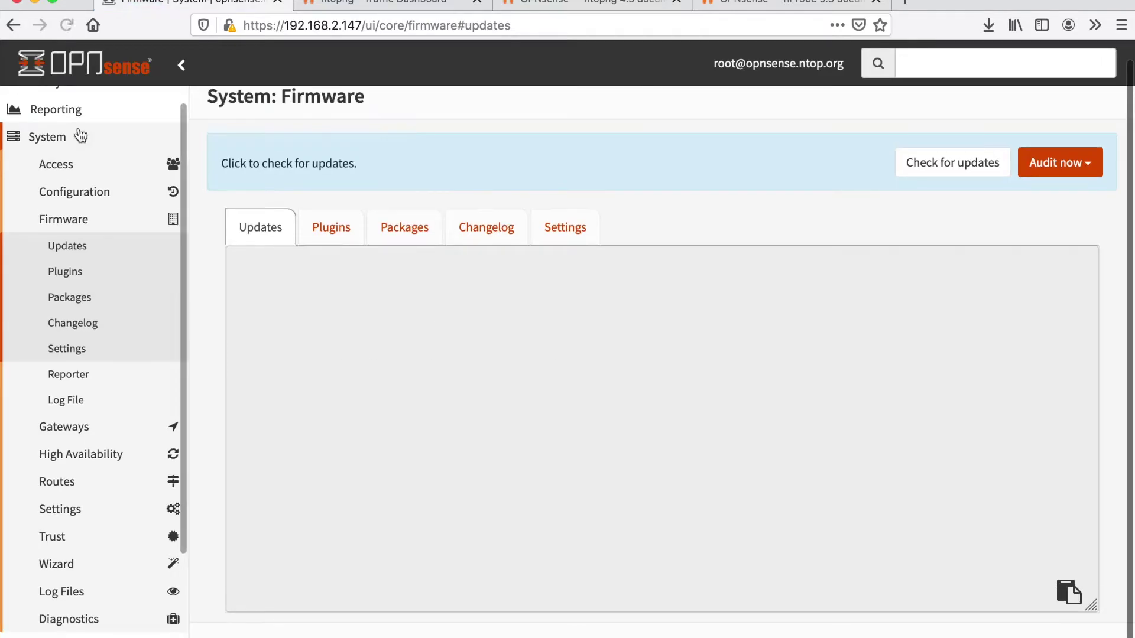
Go to Services > nProbe > Settings and view the interfaces nProbe can monitor
scroll(121, 285, down, 6)
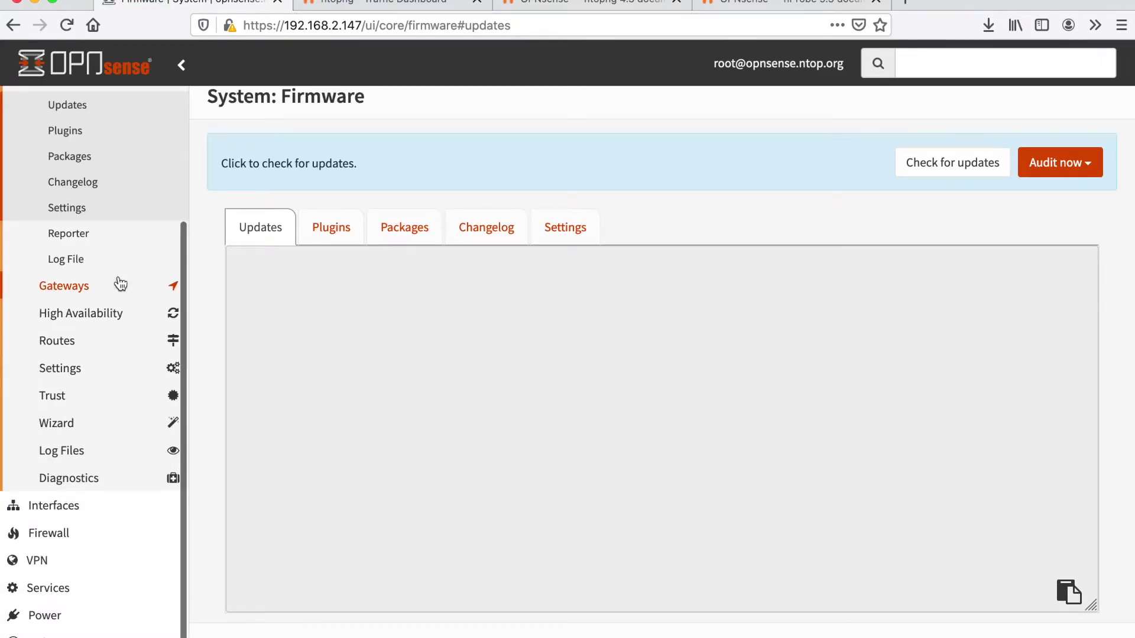
click(53, 588)
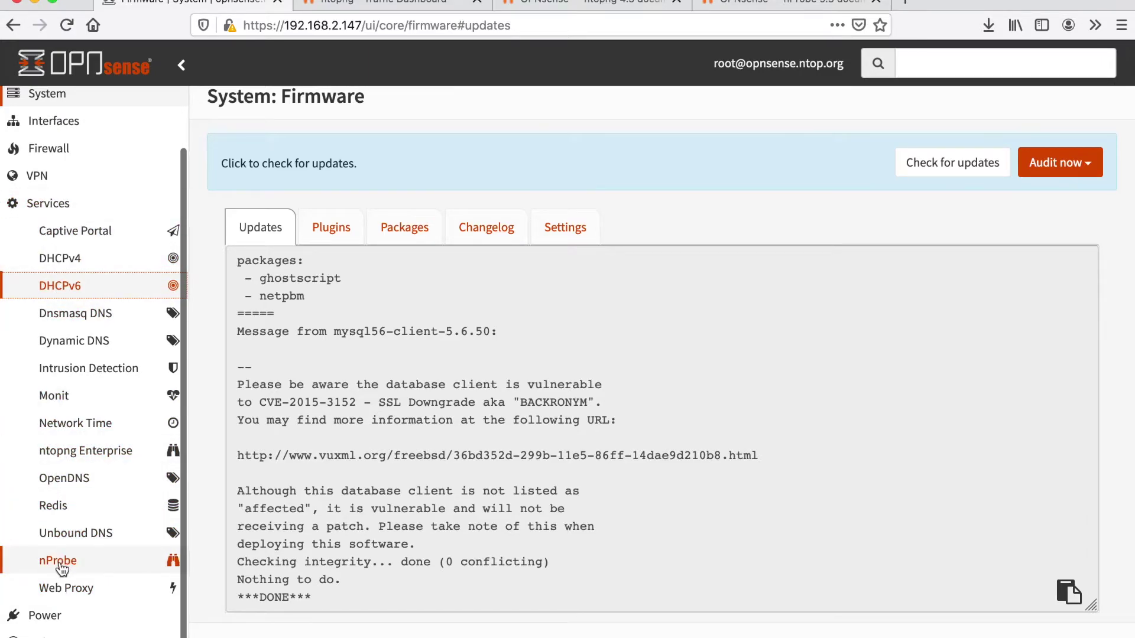
click(59, 564)
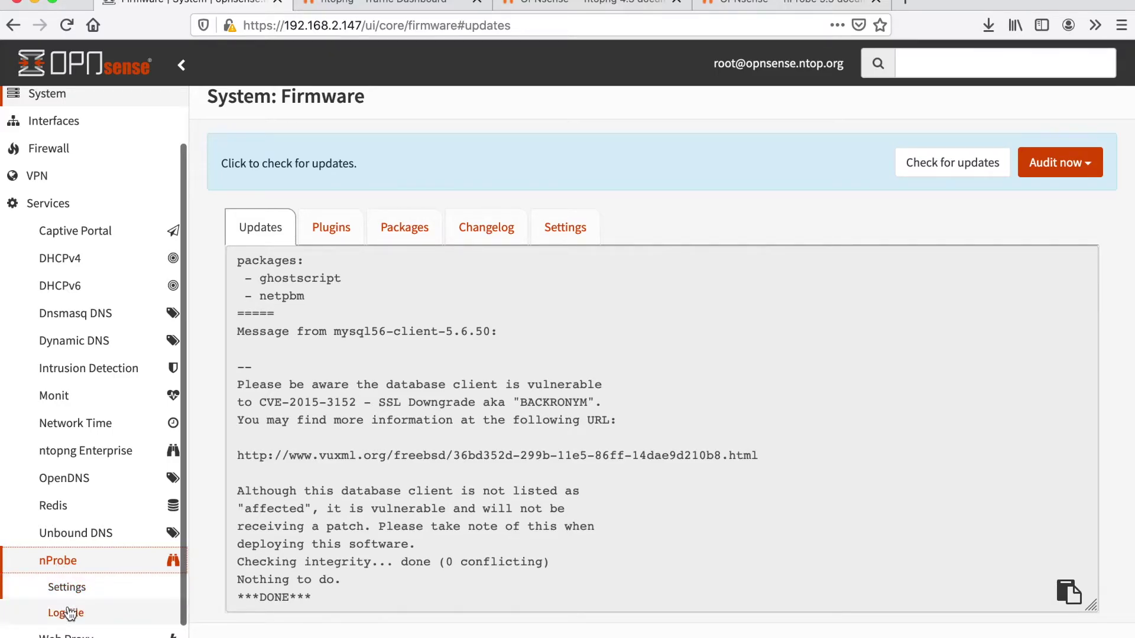
click(67, 588)
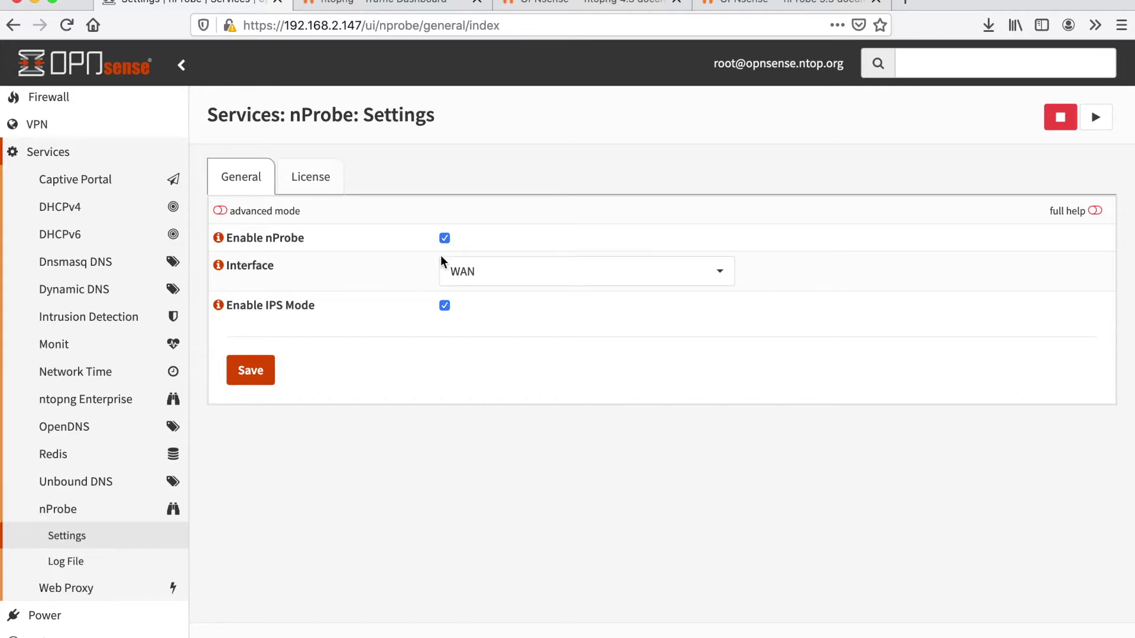
click(466, 278)
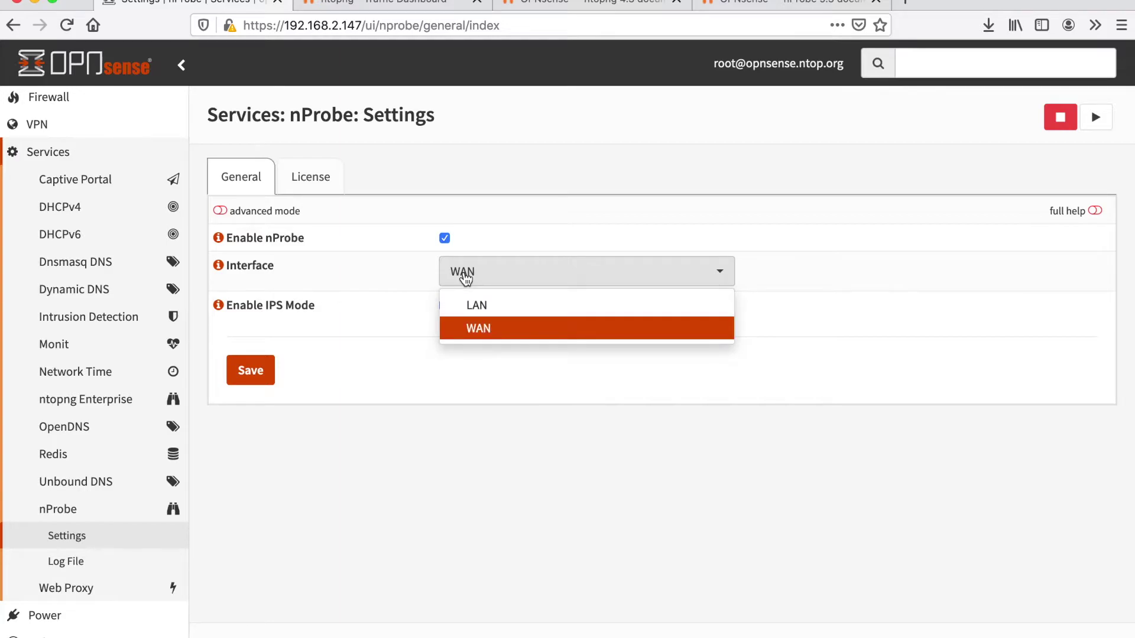
click(476, 332)
click(487, 318)
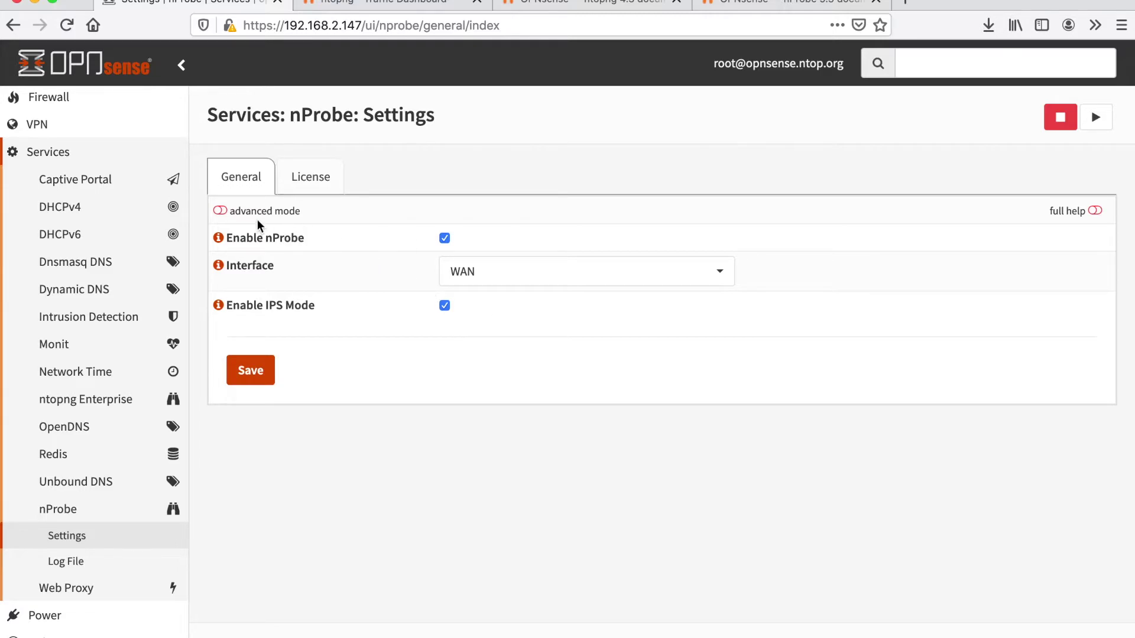
click(220, 211)
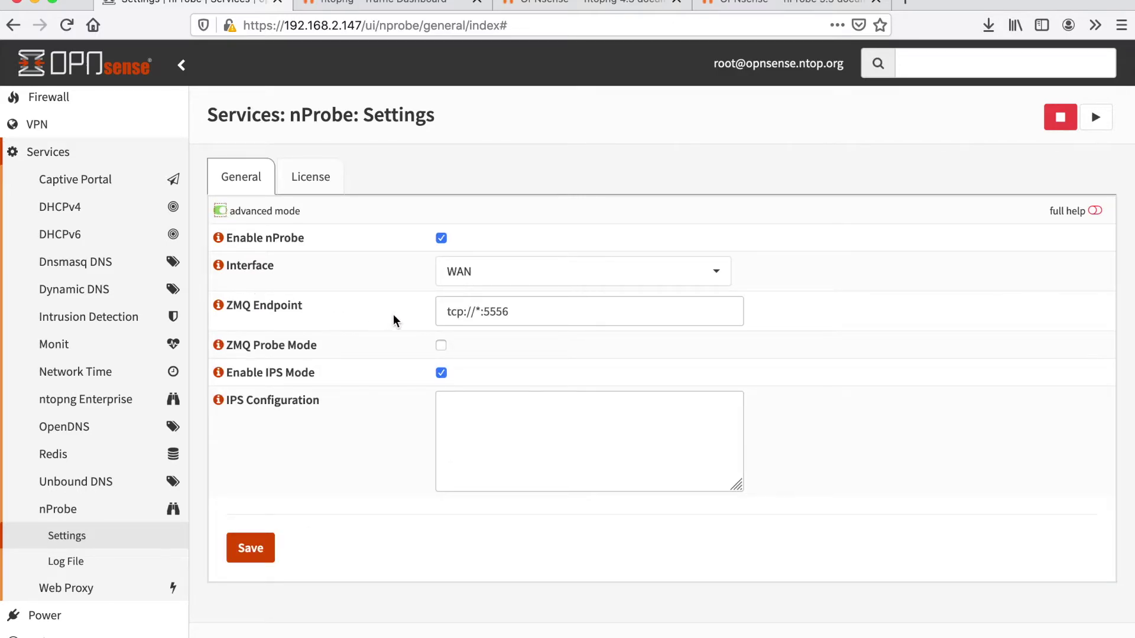
click(553, 312)
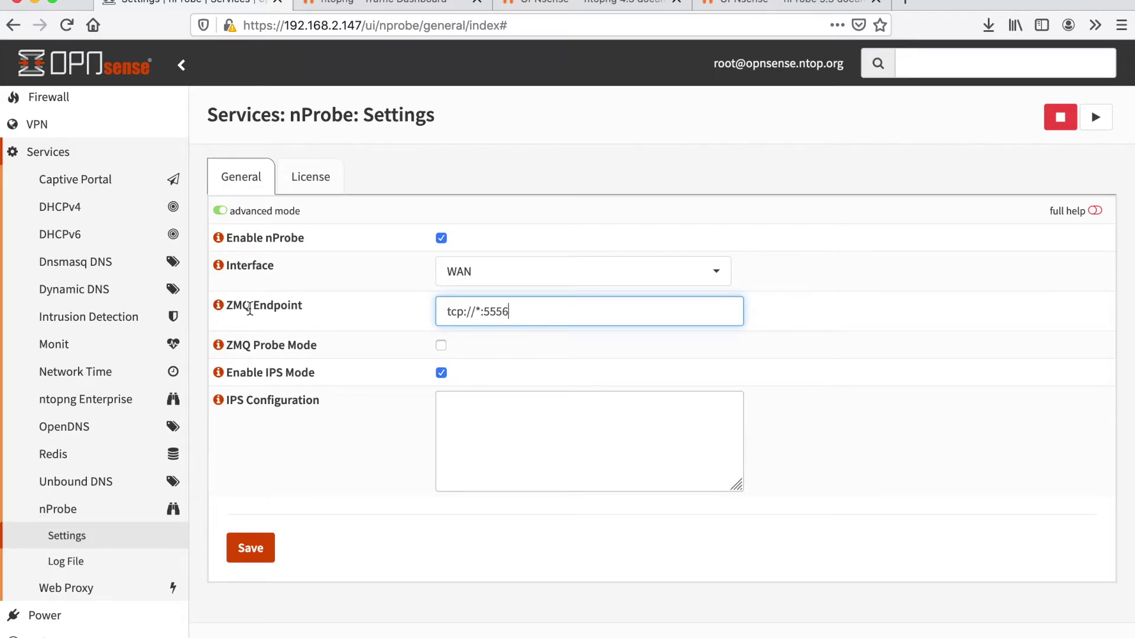
triple_click(454, 317)
click(546, 313)
On the License tab, select the nProbe Enterprise S edition value
click(319, 185)
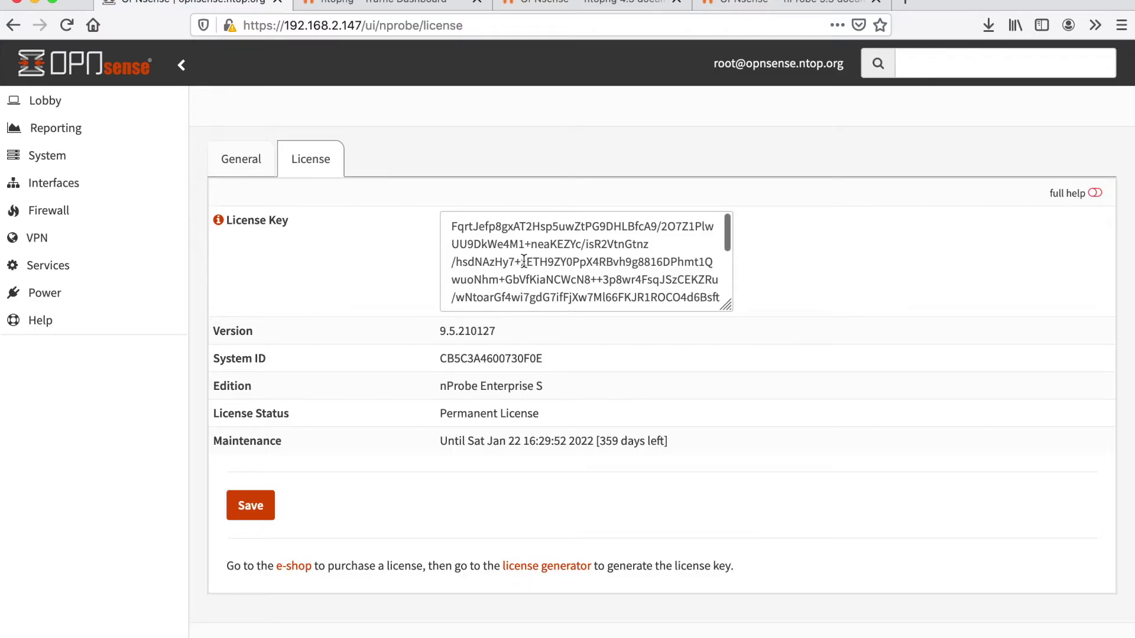
scroll(523, 261, down, 1)
scroll(523, 261, down, 3)
scroll(524, 261, up, 5)
scroll(527, 269, down, 3)
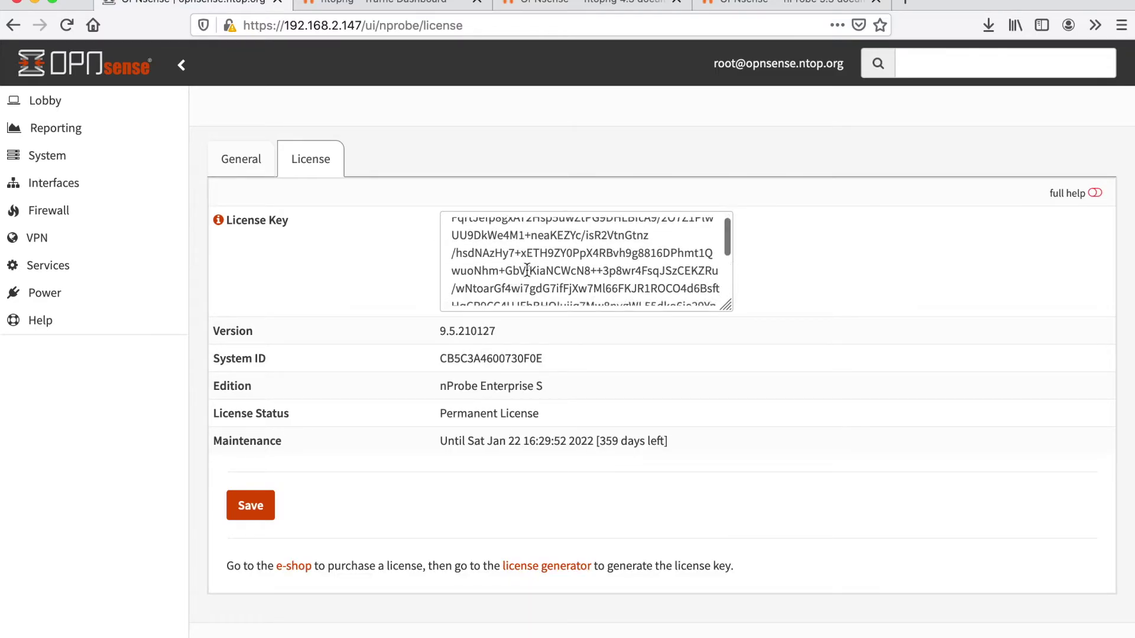
scroll(527, 269, down, 2)
click(486, 391)
triple_click(486, 392)
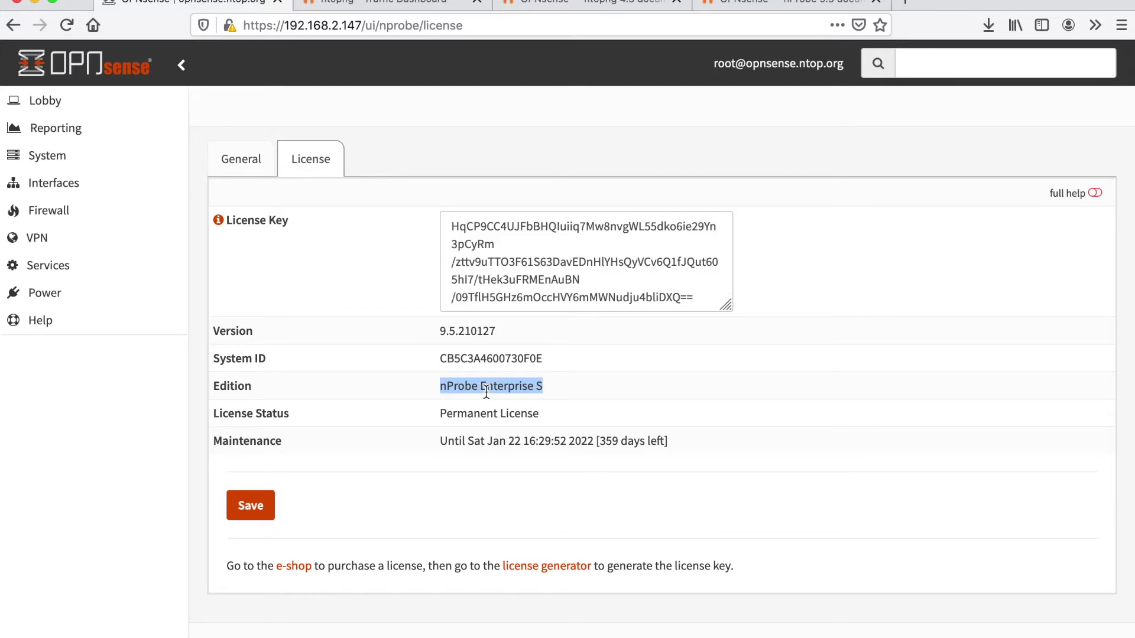
Inspect the stored license key text by selecting it, leaving it unchanged
click(542, 235)
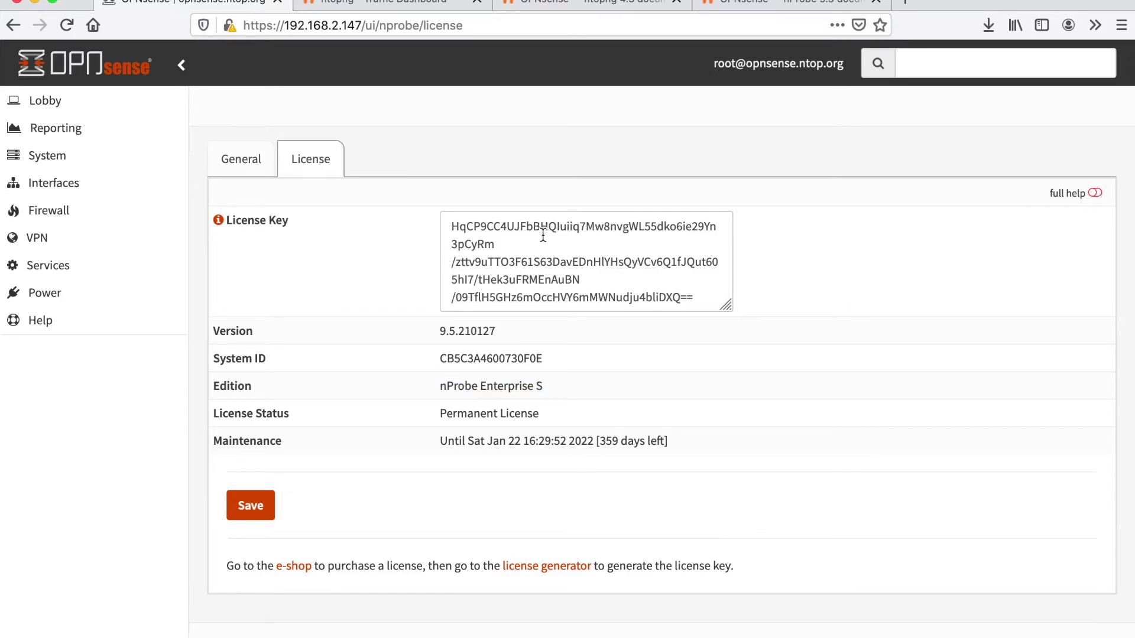
key(super+a)
key(super+v)
double_click(542, 235)
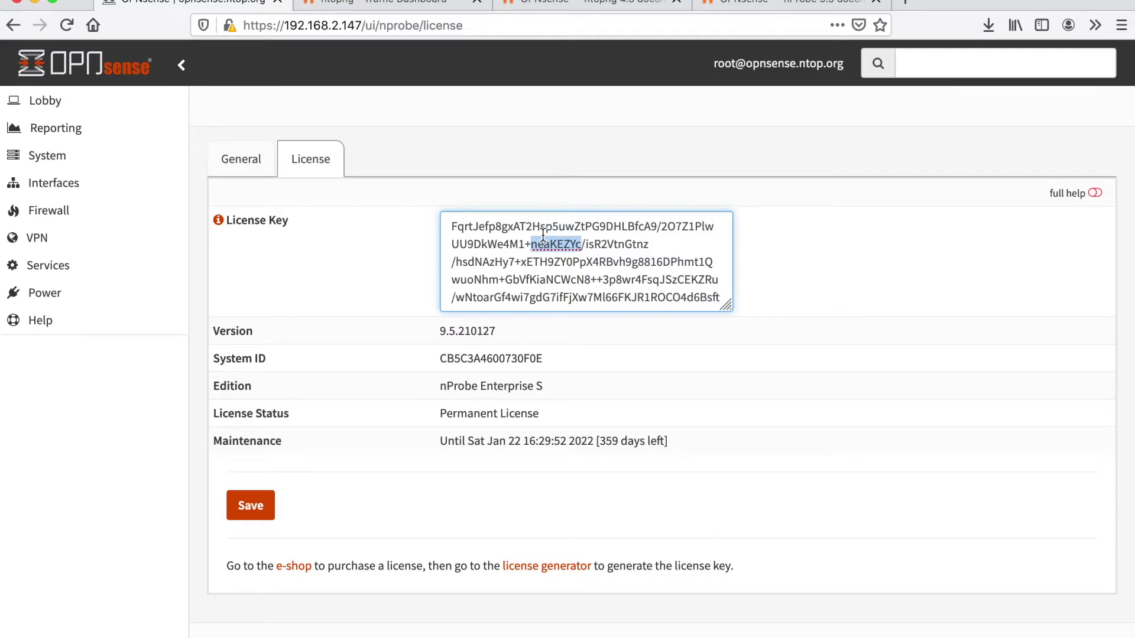
triple_click(543, 234)
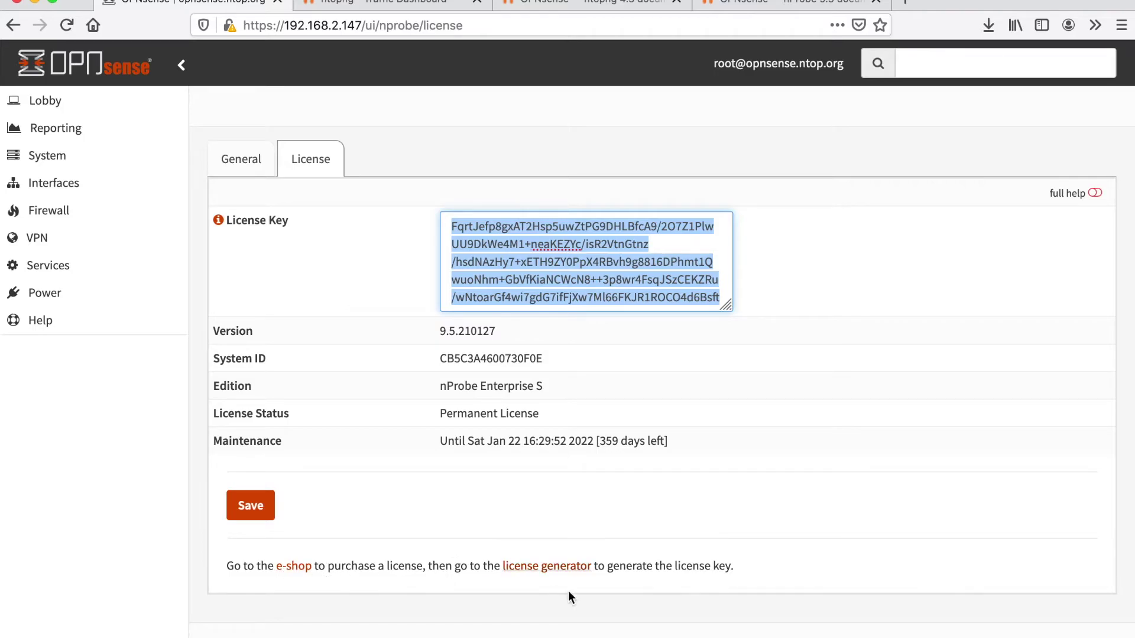
click(566, 494)
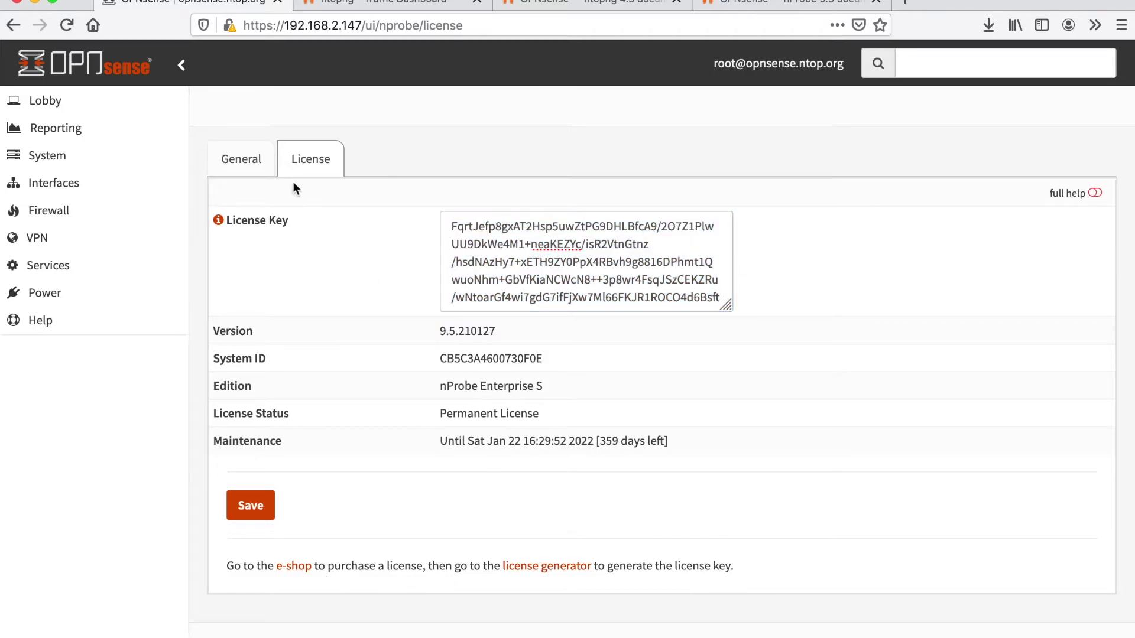
Save the nProbe General settings and confirm nprobe and ntopng are running on the dashboard
click(250, 158)
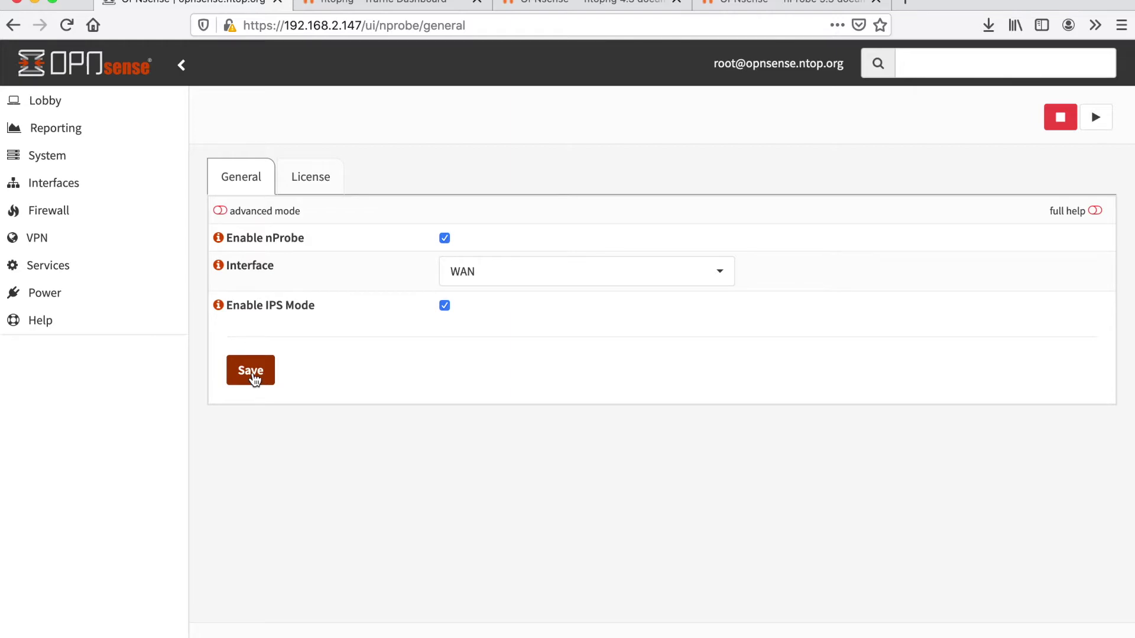
click(255, 379)
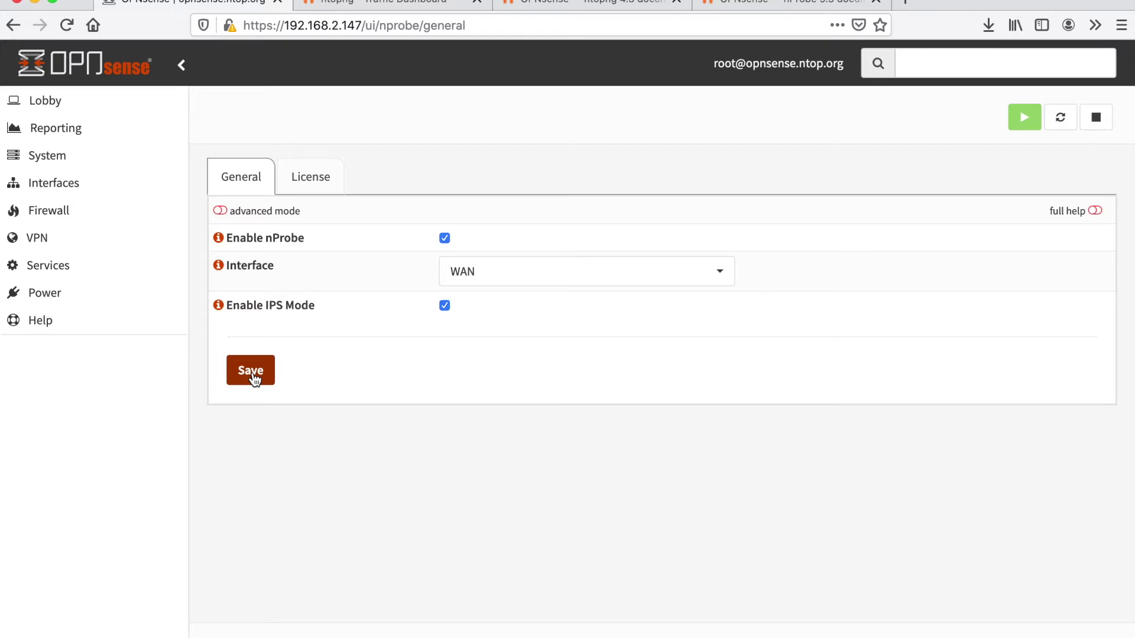
click(79, 106)
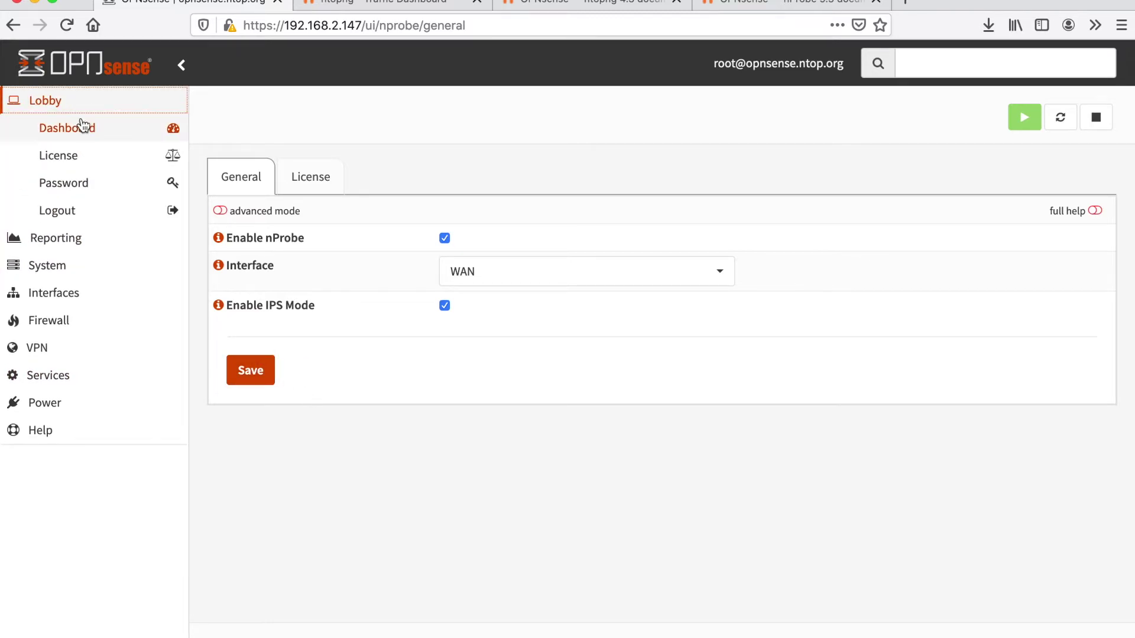
click(86, 133)
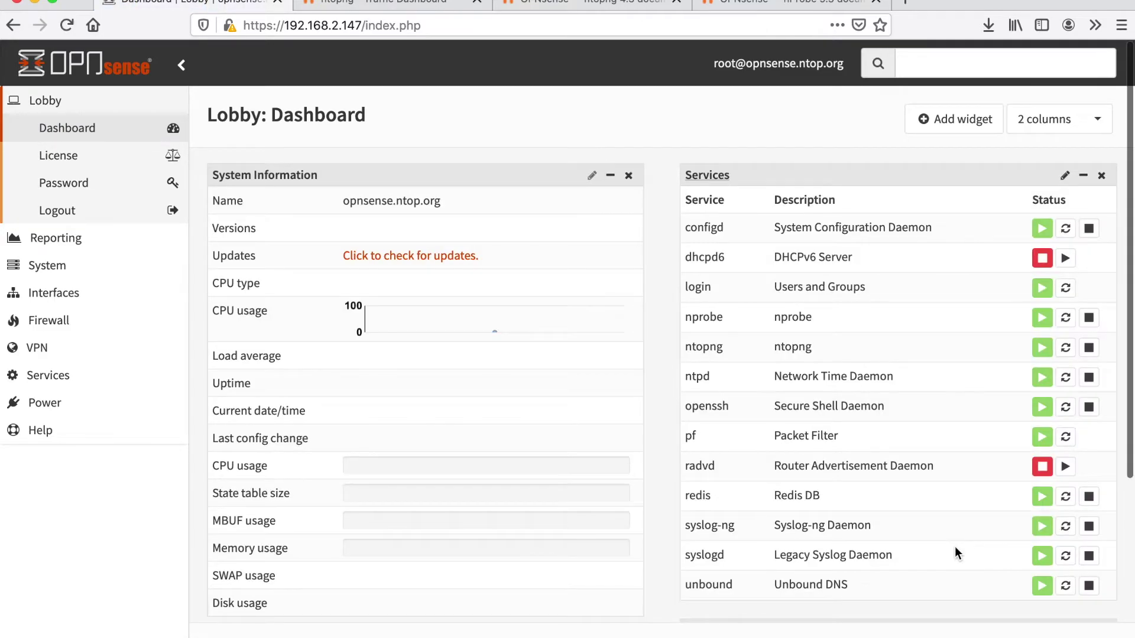
scroll(955, 546, down, 1)
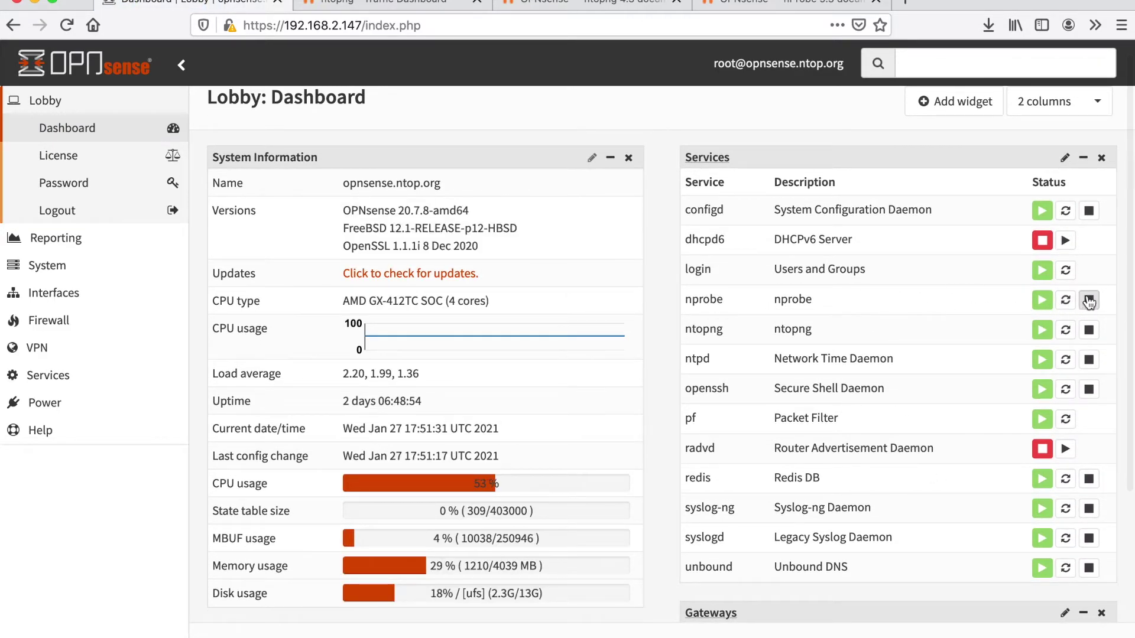
scroll(937, 311, up, 1)
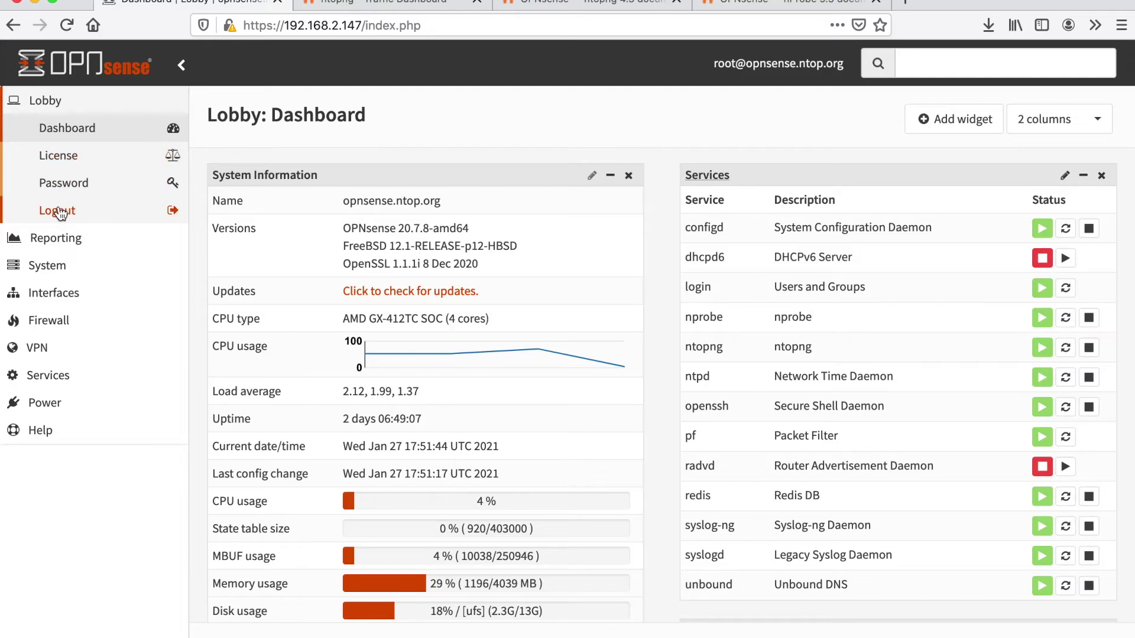
click(52, 375)
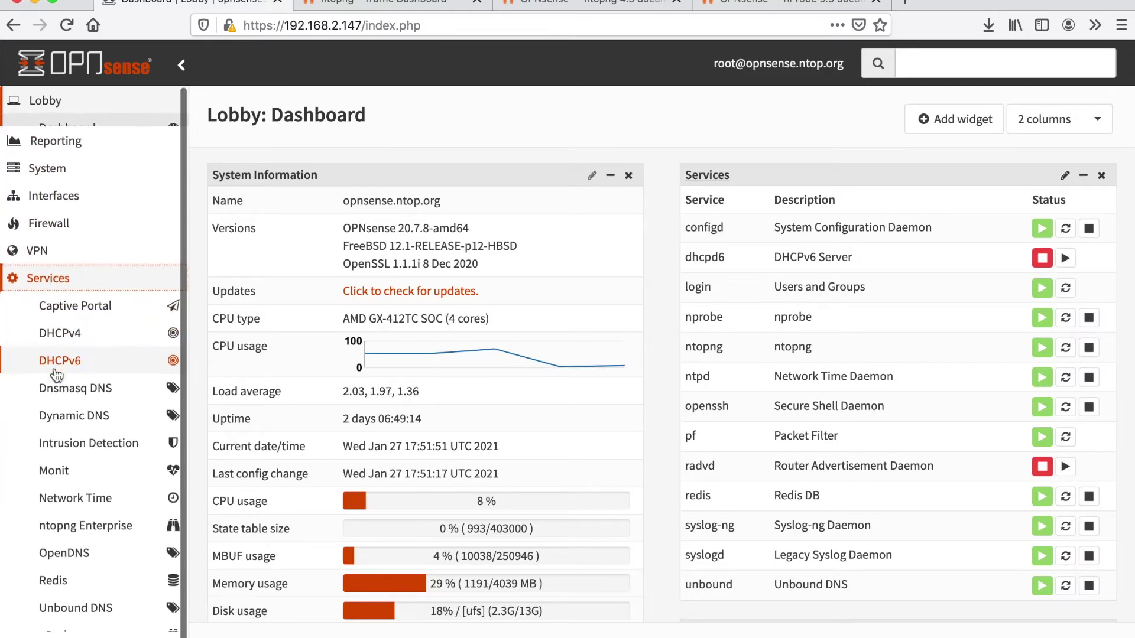
click(71, 513)
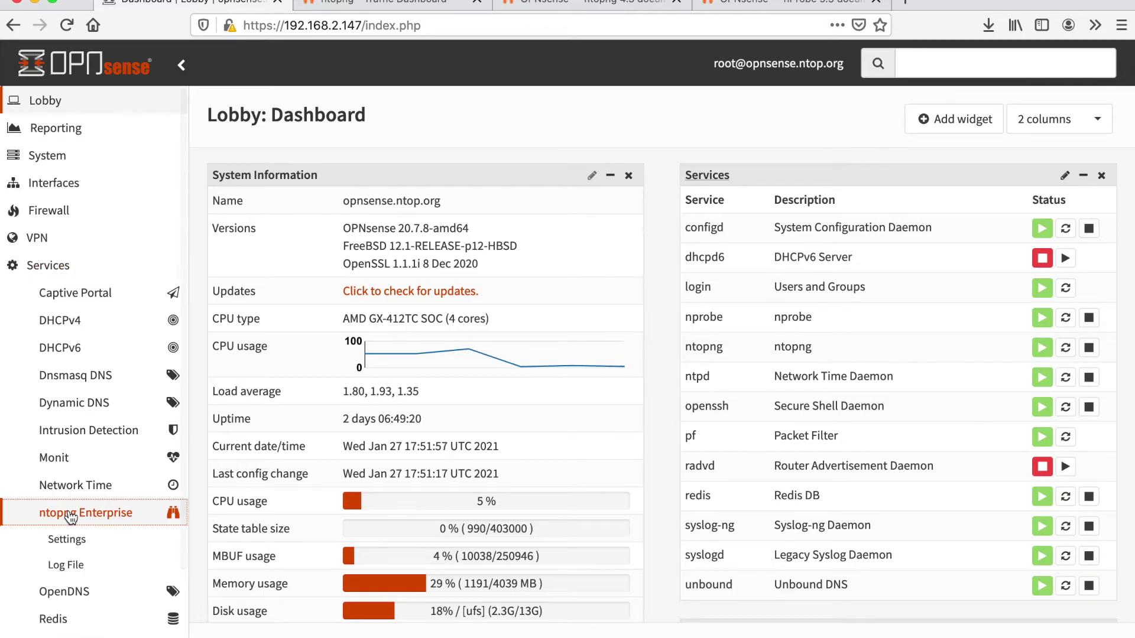
scroll(71, 518, down, 3)
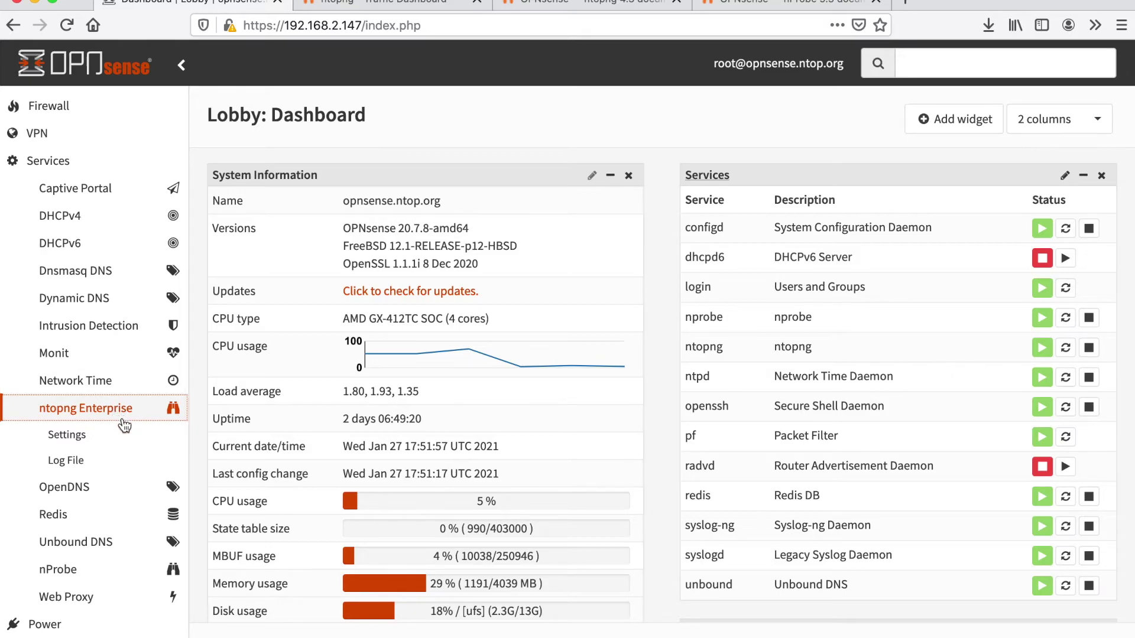
click(597, 3)
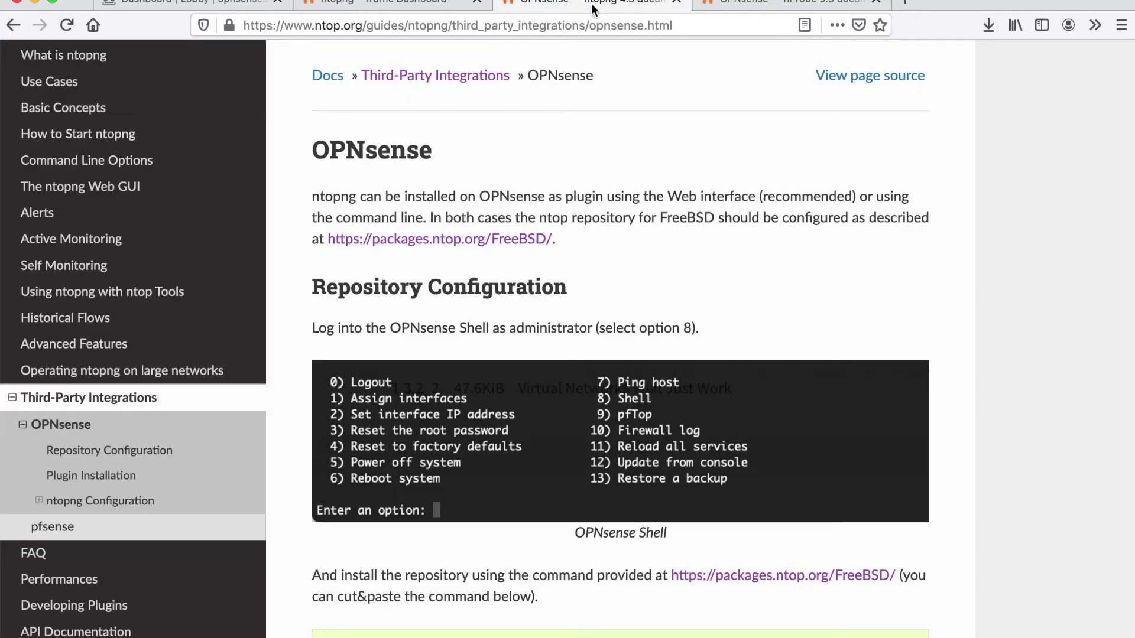
scroll(97, 186, up, 5)
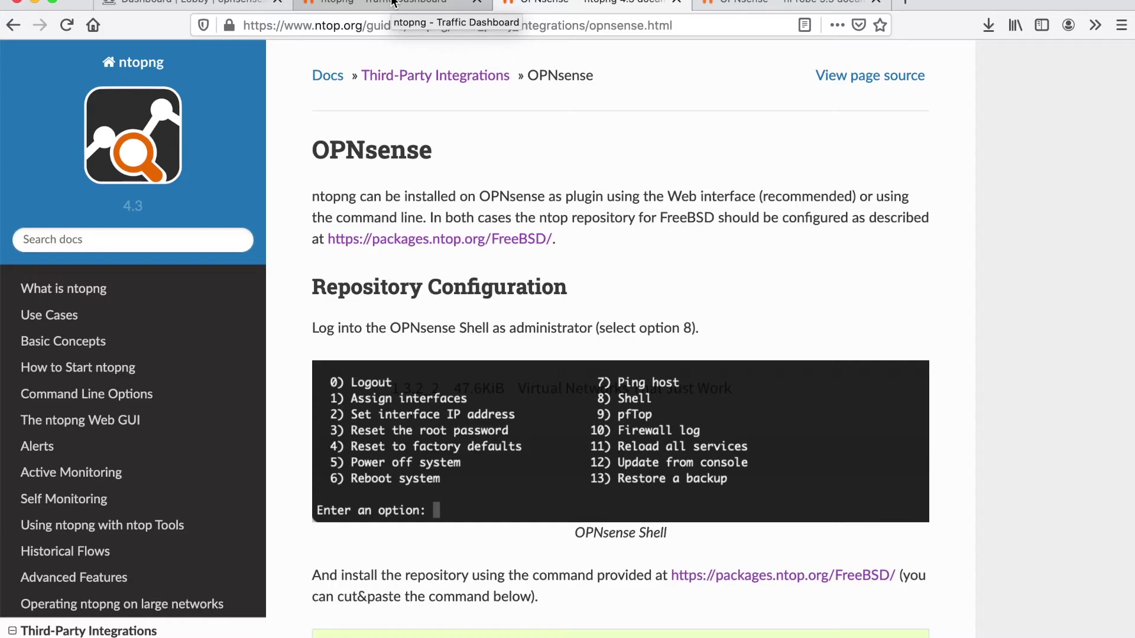
click(195, 3)
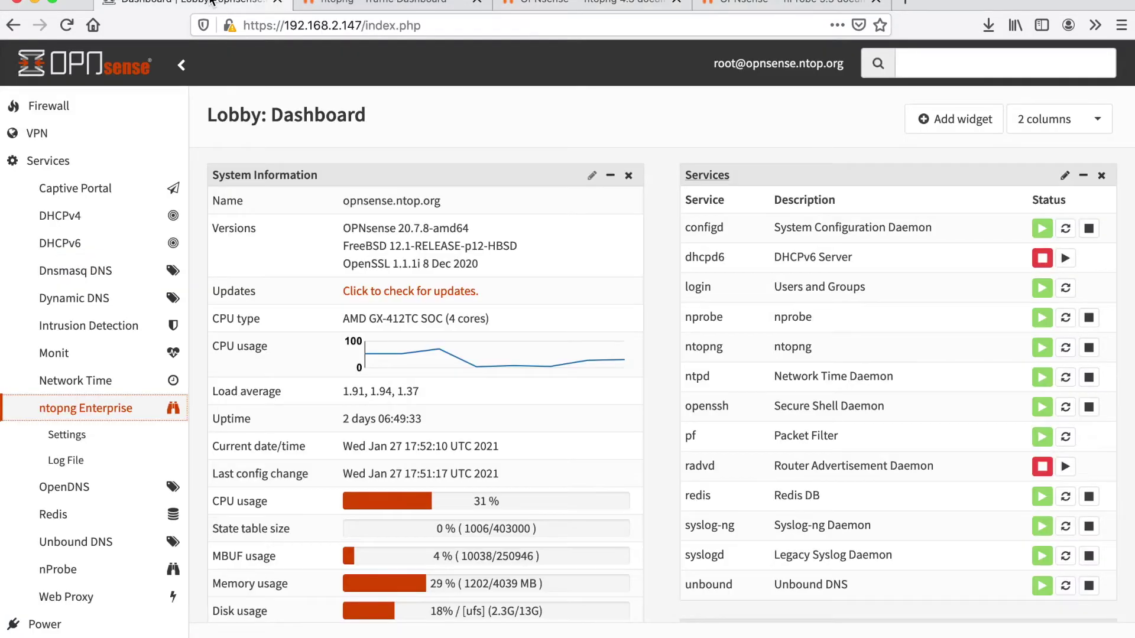
click(66, 435)
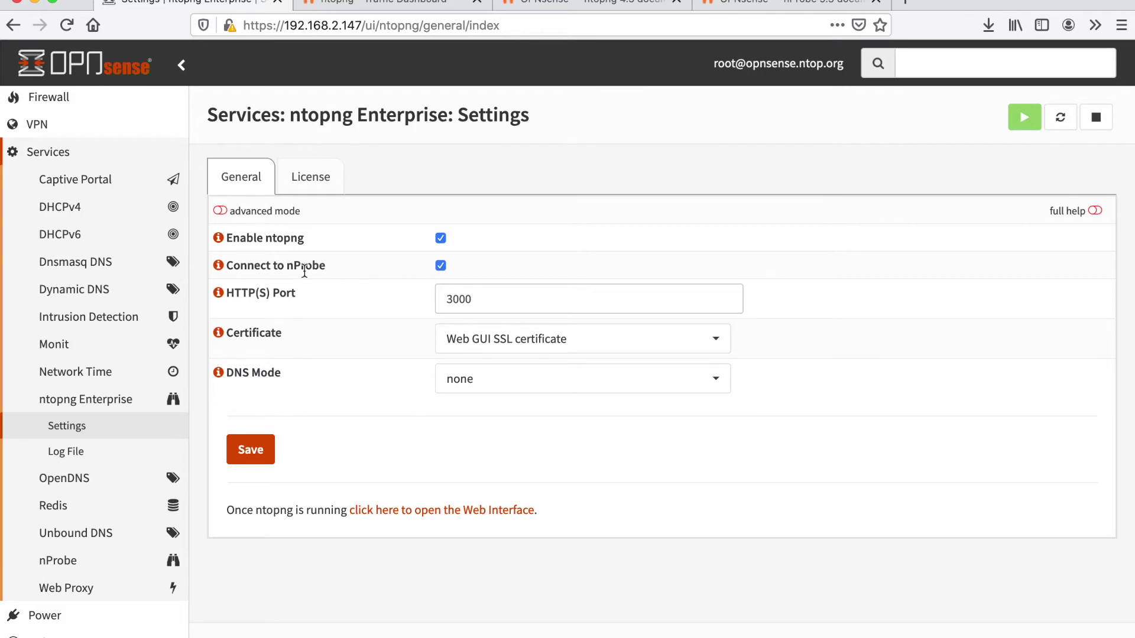
Toggle advanced mode on and off, then save ntopng enabled with Connect to nProbe checked
click(220, 211)
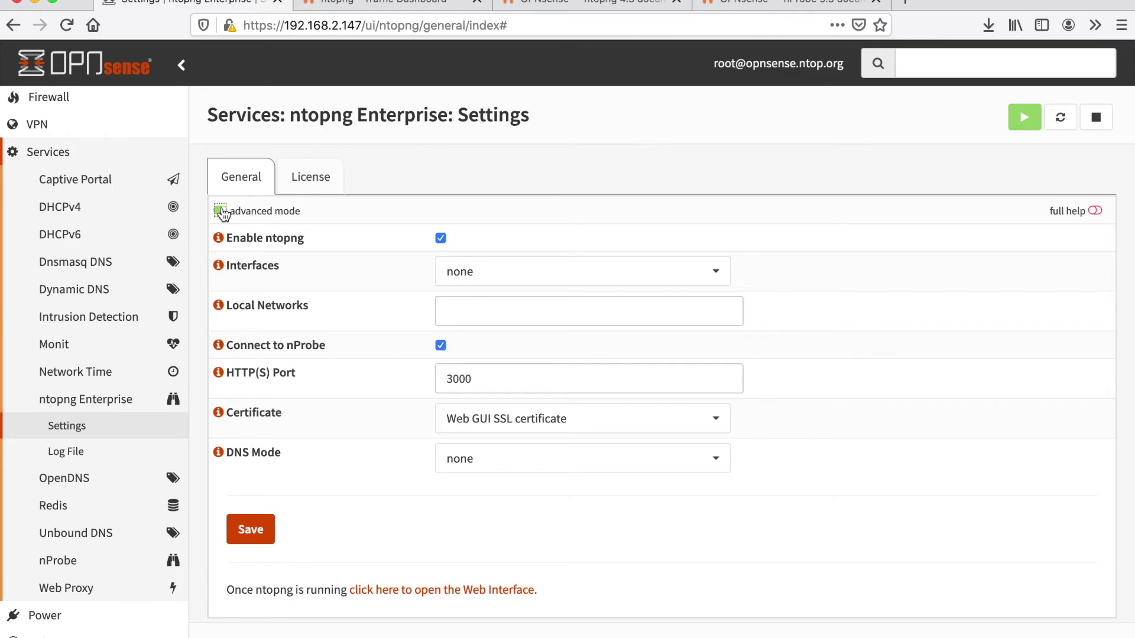
click(221, 211)
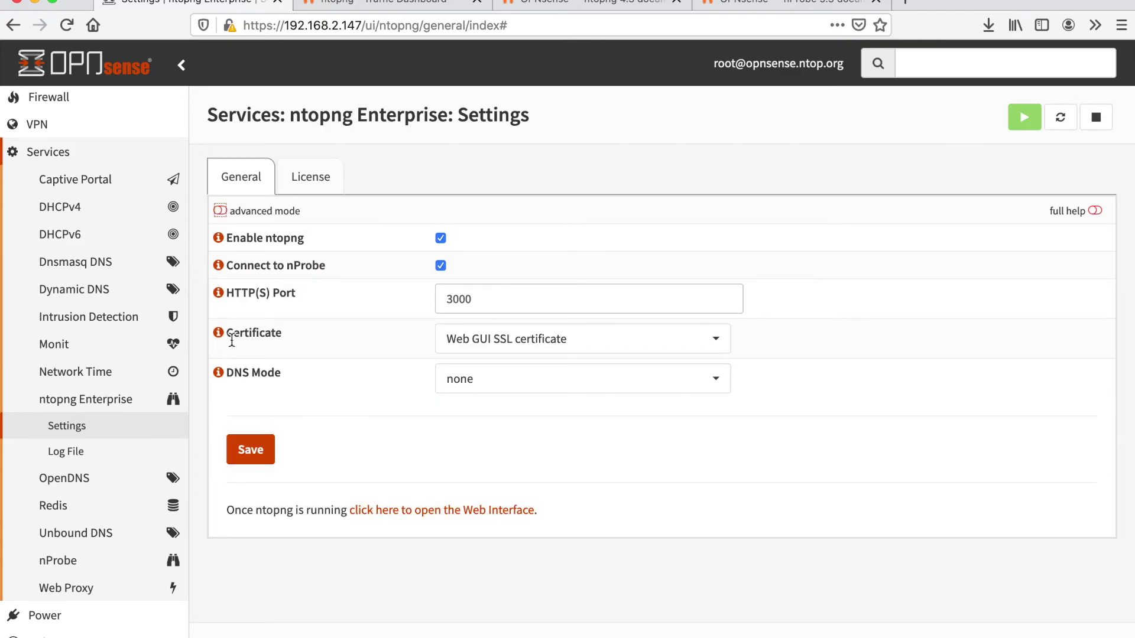
click(255, 456)
scroll(65, 228, up, 4)
click(99, 104)
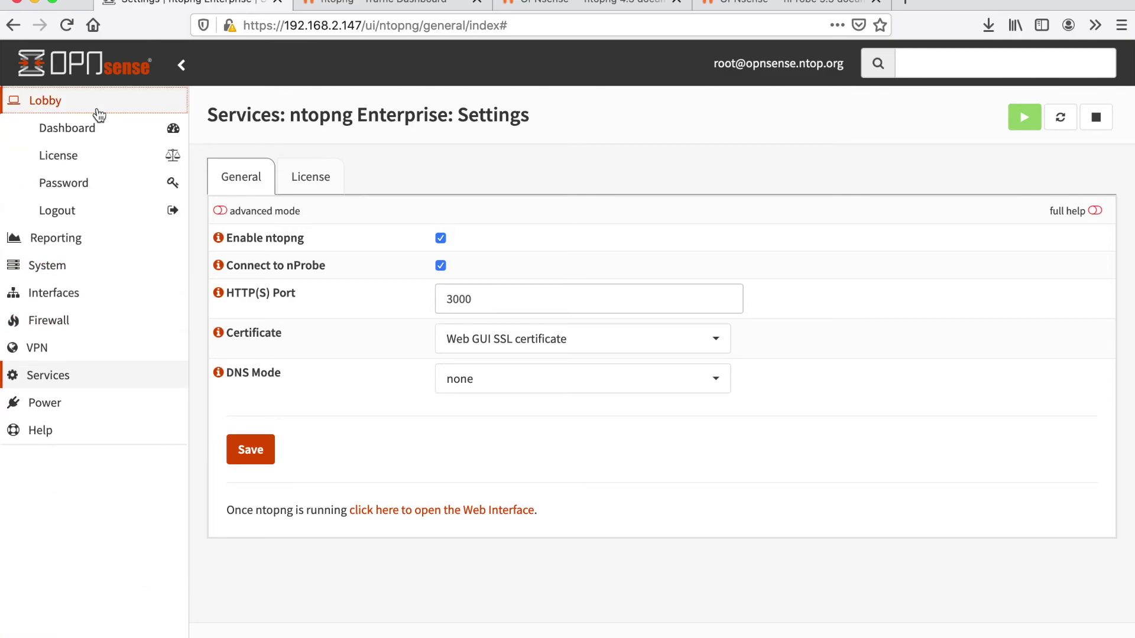
Check service status on the dashboard, then go to Services > ntopng Enterprise > Settings
click(101, 135)
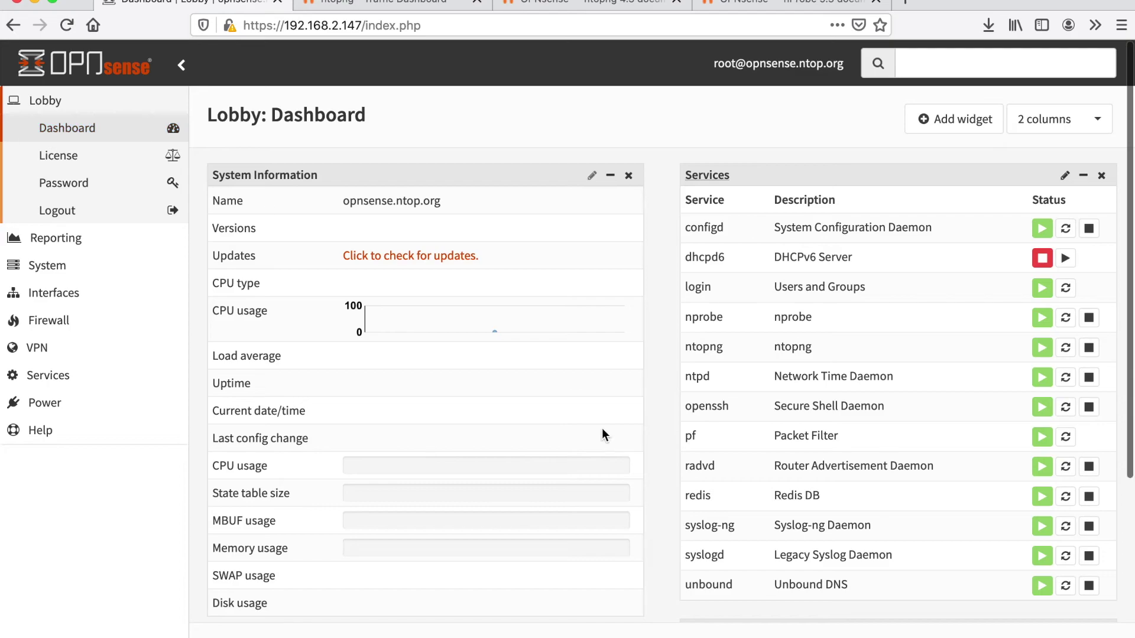
click(59, 381)
click(73, 514)
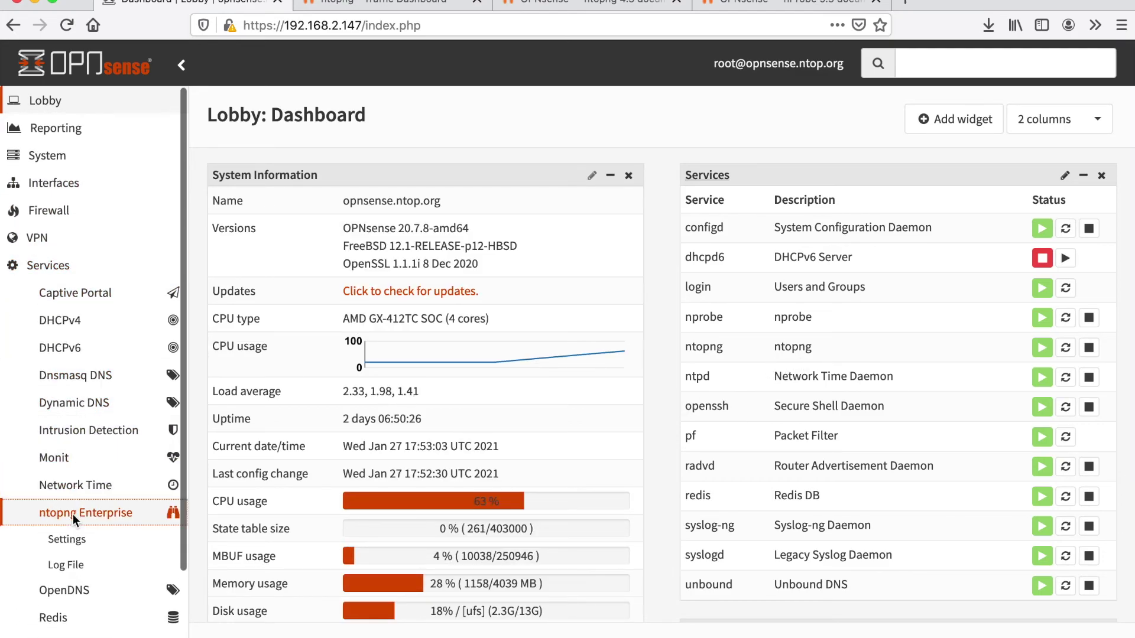
click(77, 543)
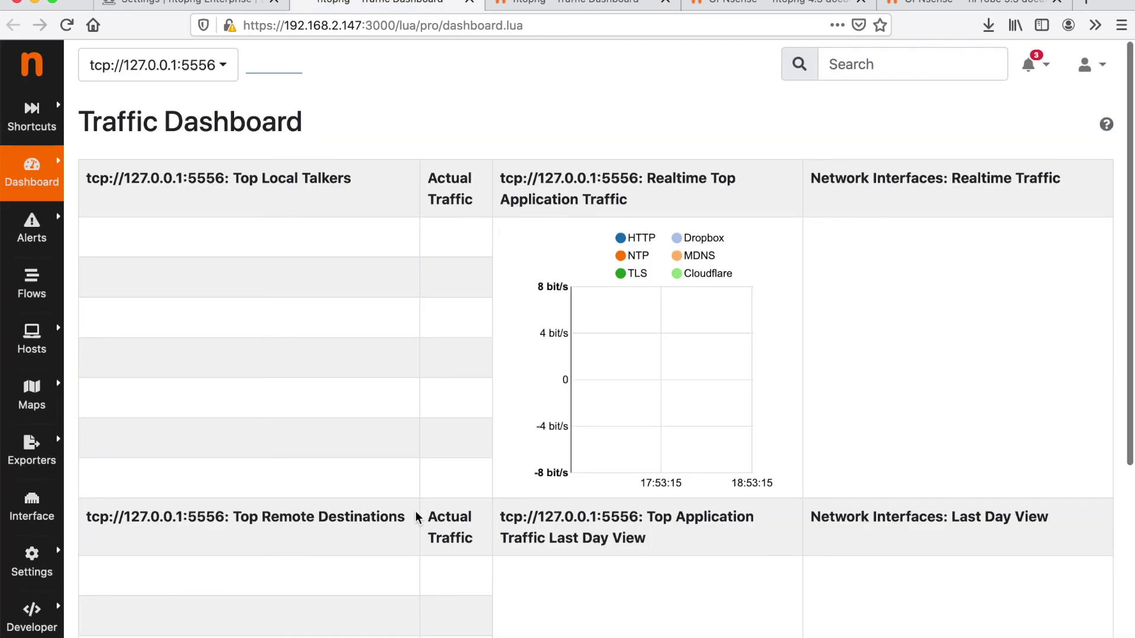
Browse ntopng's Recently Active Flows table from nProbe, then return to the OPNsense tab
click(1016, 142)
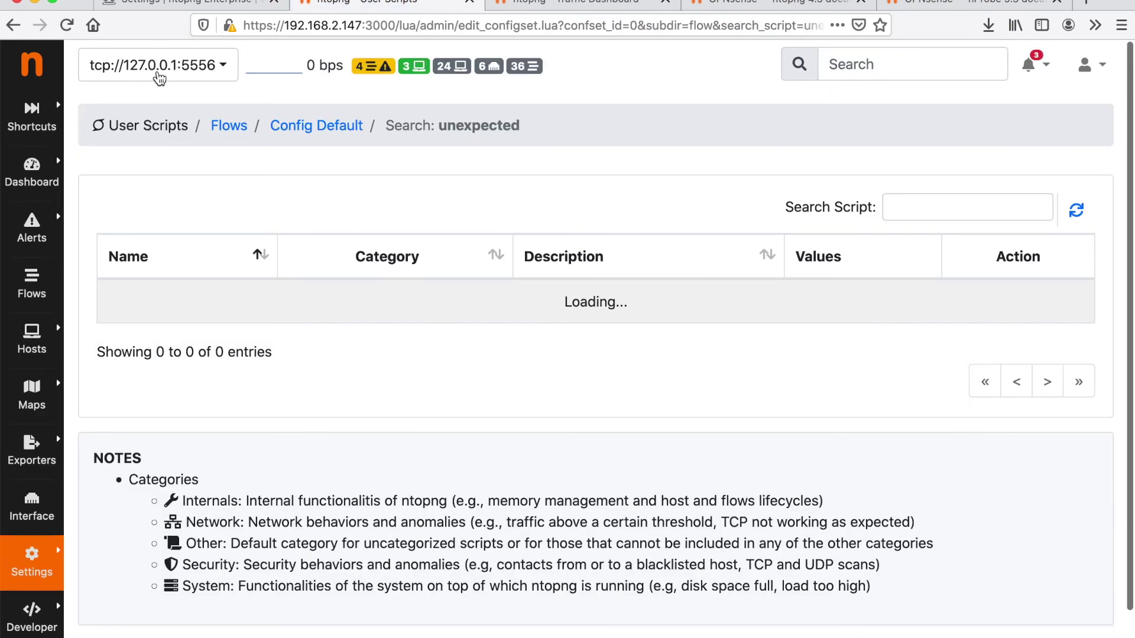
click(528, 67)
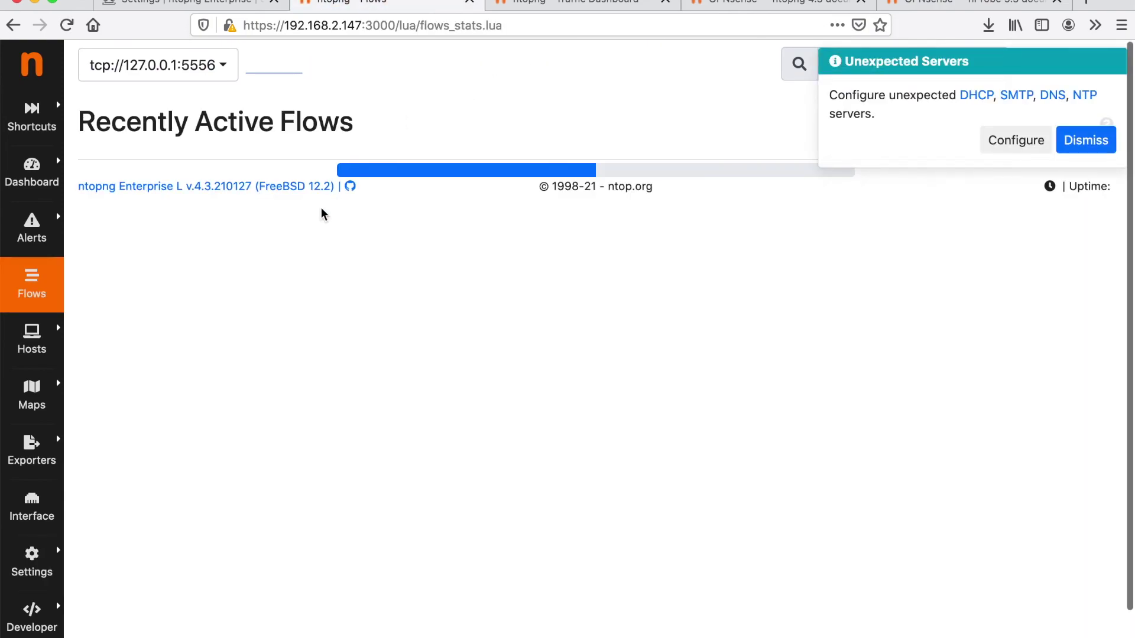
scroll(322, 236, down, 1)
scroll(322, 284, down, 3)
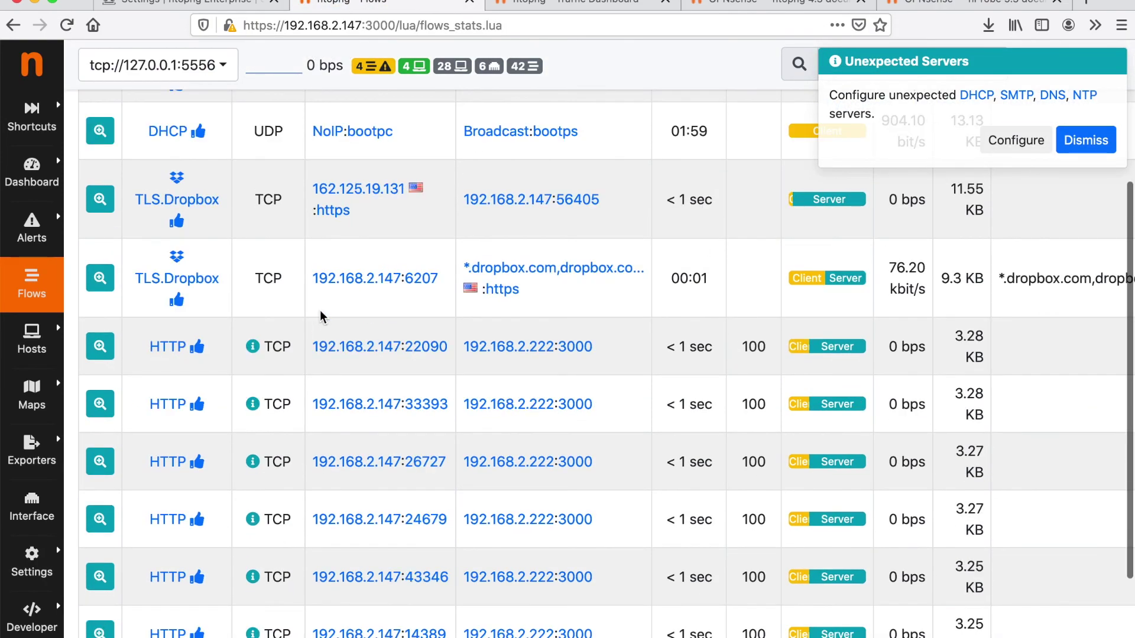
scroll(319, 284, up, 4)
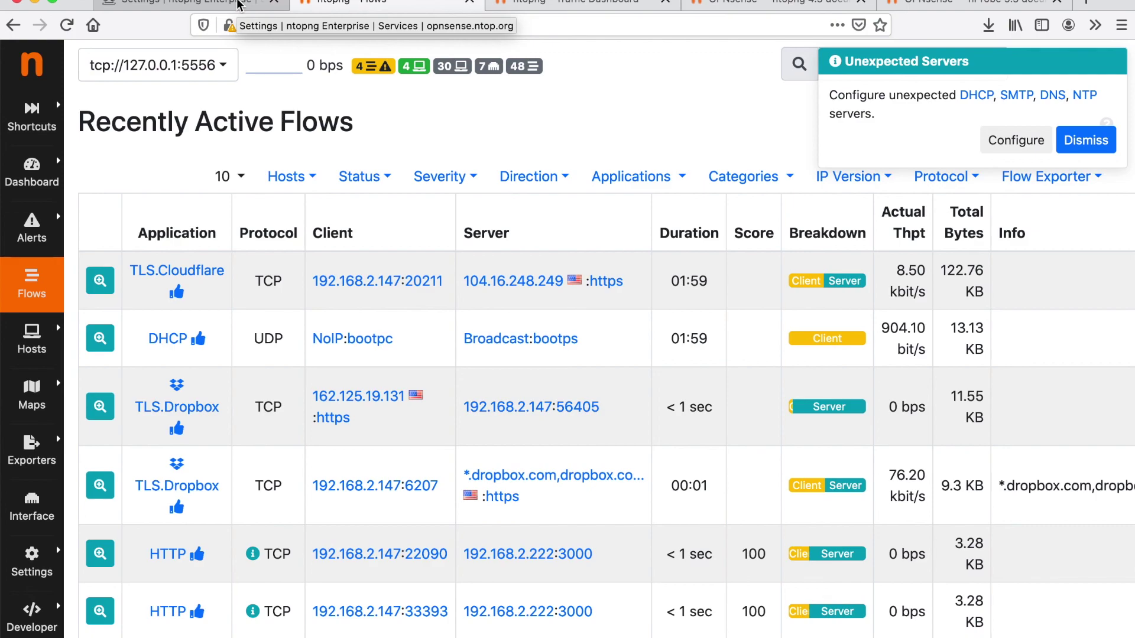
click(239, 4)
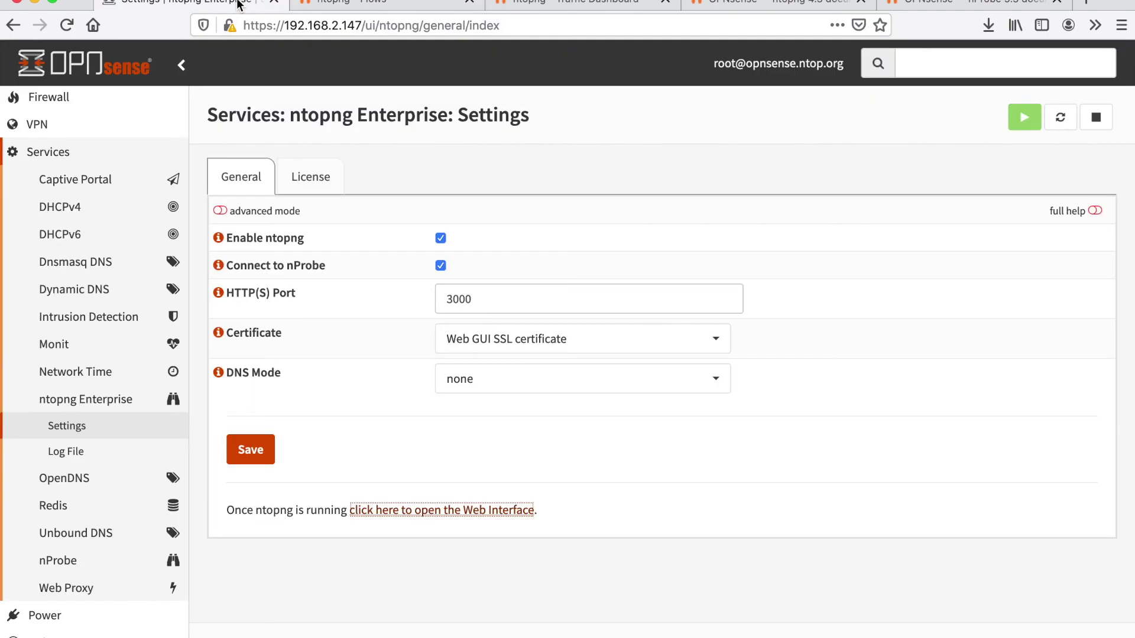